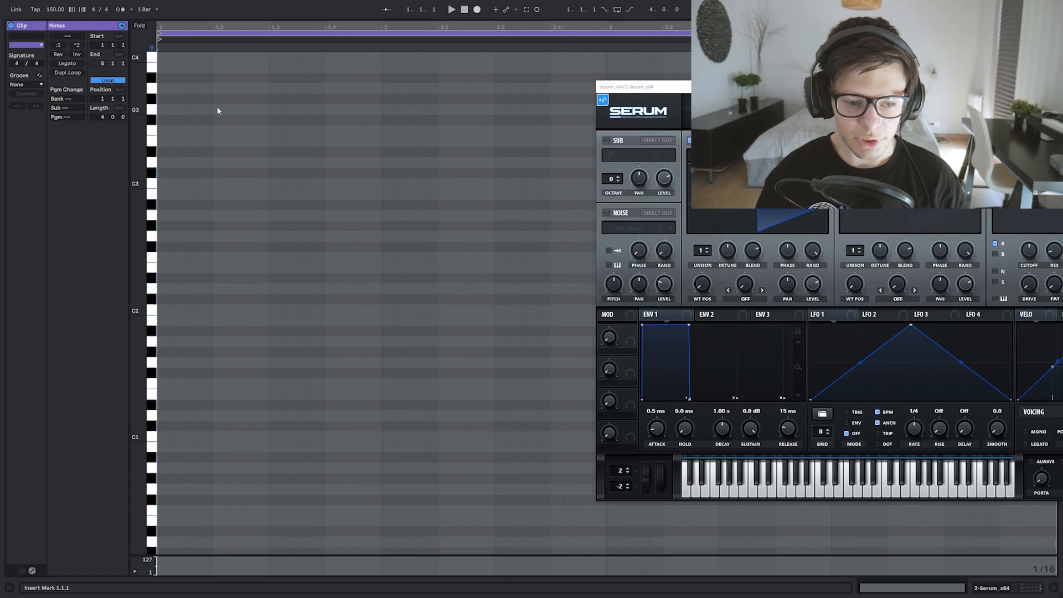
Add a one-bar C0 note at the start of the clip and play it.
scroll(377, 327, down, 5)
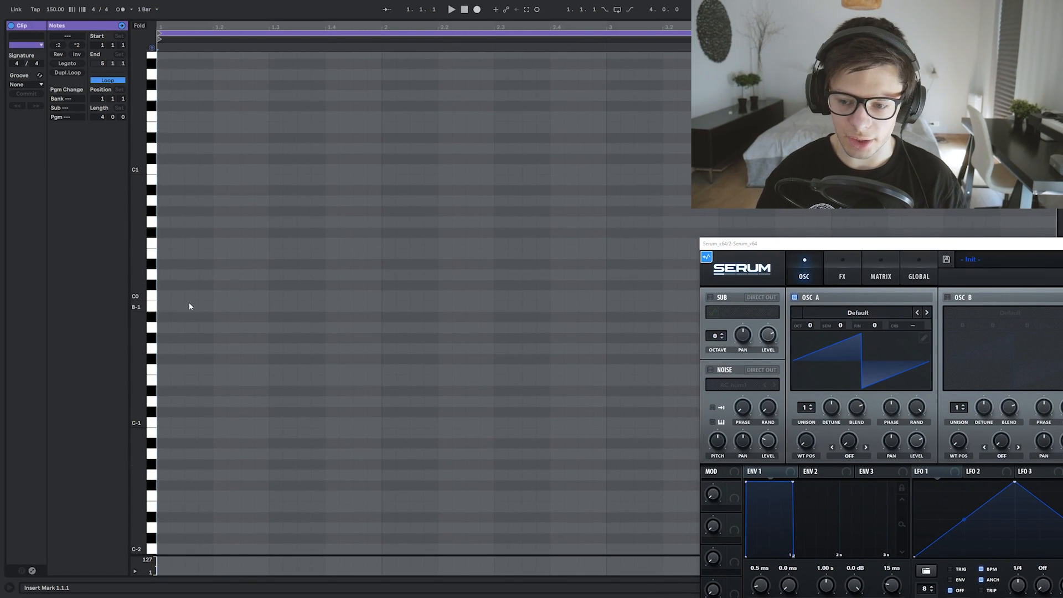
drag(763, 250, 680, 227)
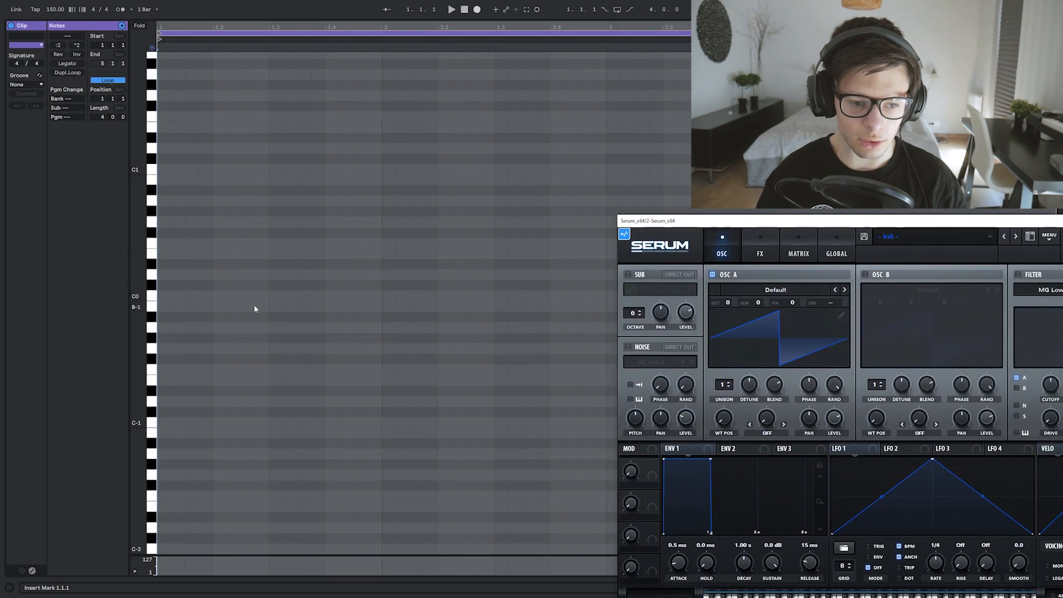
double_click(162, 297)
drag(185, 290, 368, 195)
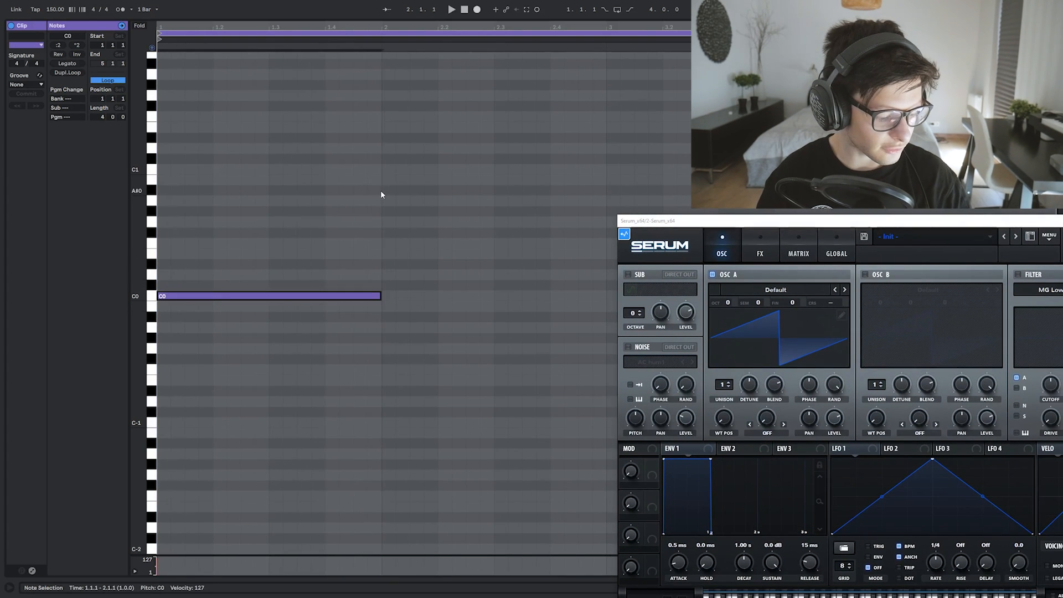
key(space)
Lengthen the note to two bars, transpose it up five semitones to F0, and play the clip.
drag(381, 297, 607, 118)
key(Up)
key(Up)
key(Up)
key(Up)
key(Up)
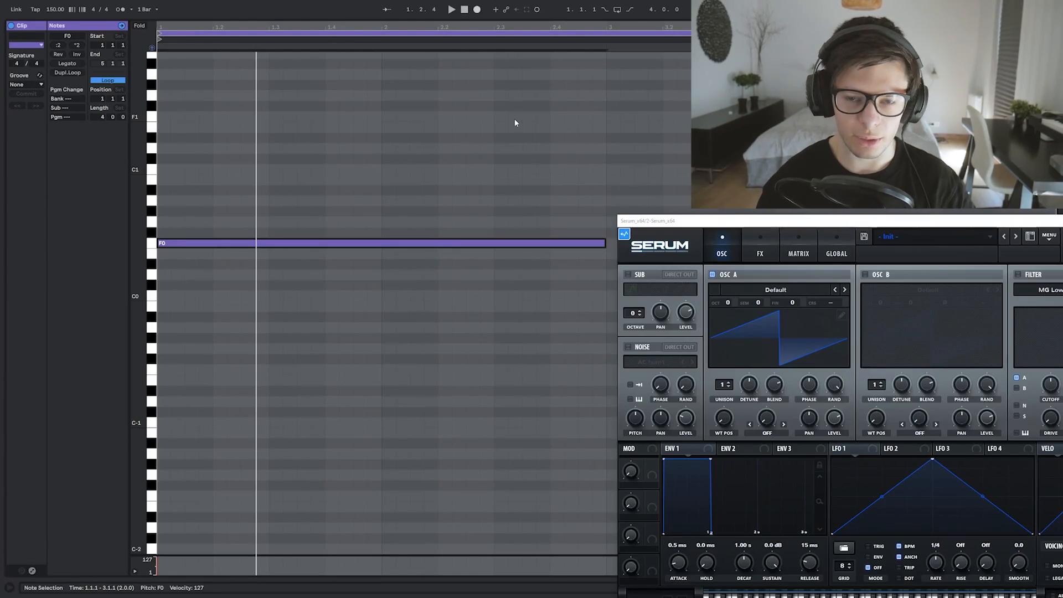
key(space)
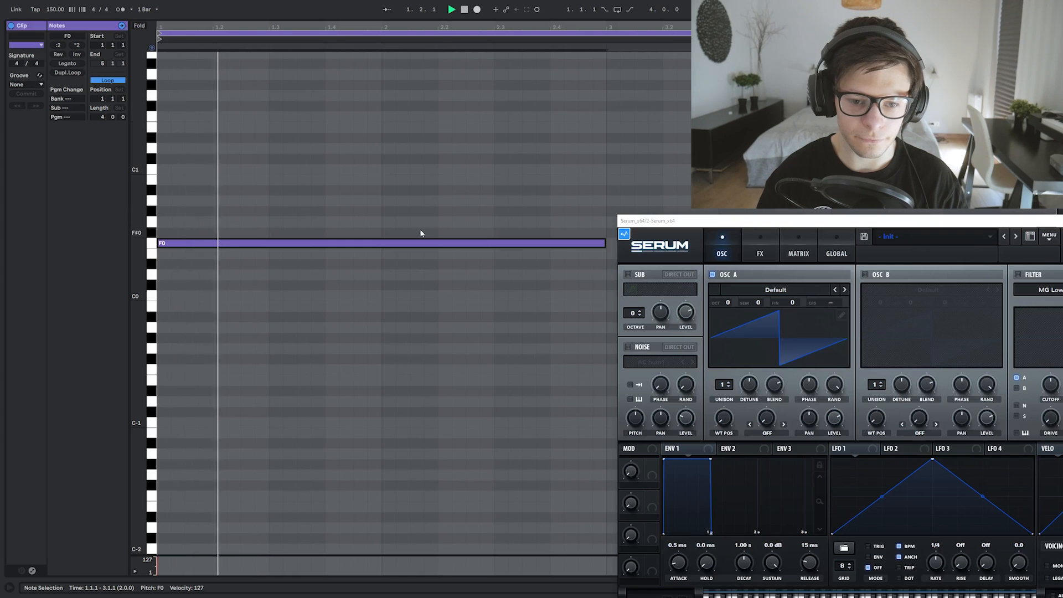
Load the Analog_BD_Sin wavetable from the Analog category into oscillator A and audition it.
drag(687, 230, 382, 48)
click(471, 107)
mouse_move(477, 119)
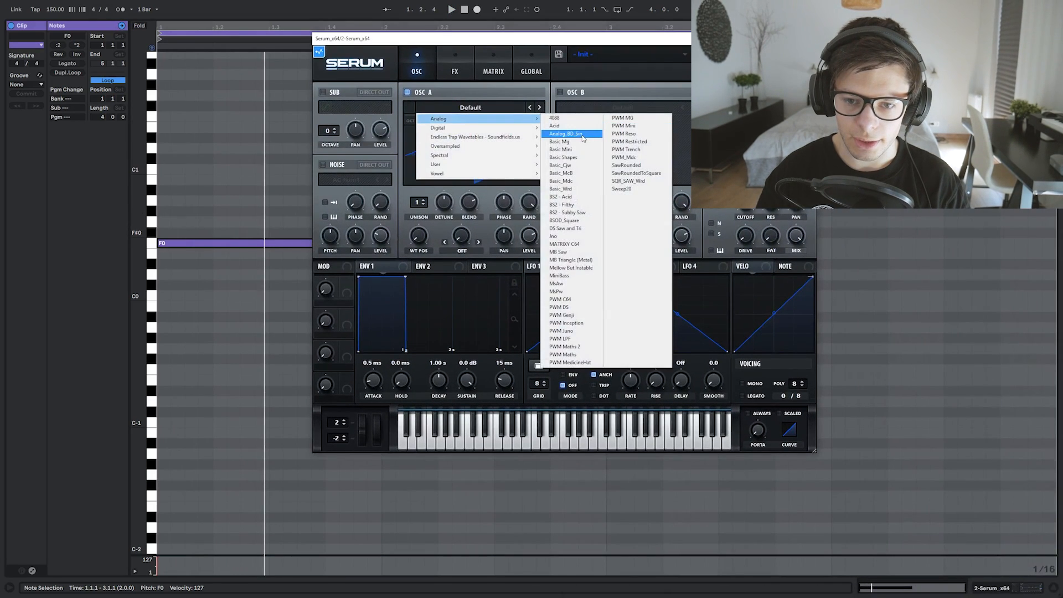
click(565, 134)
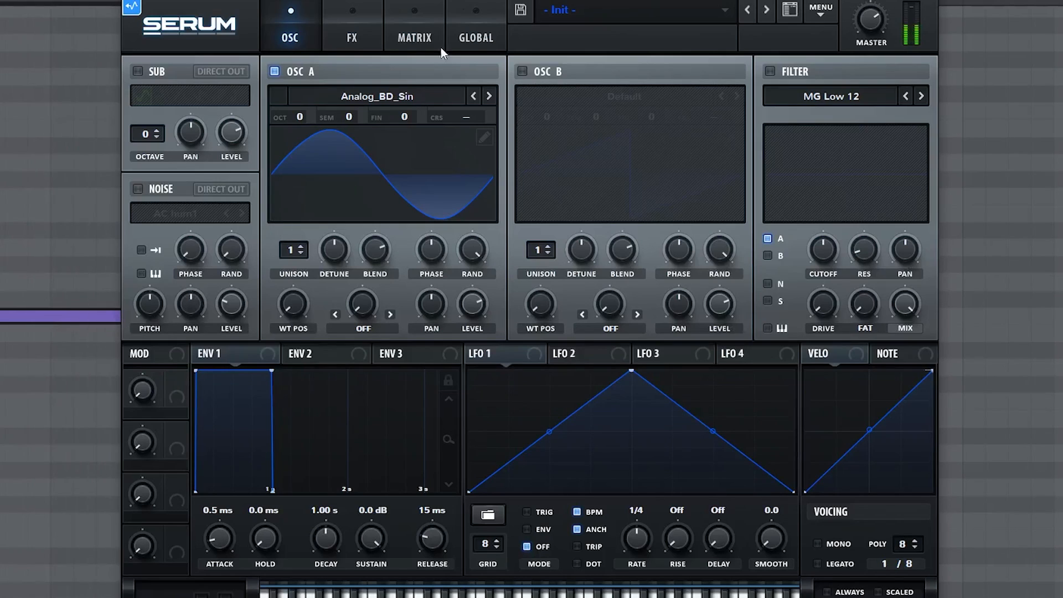
key(space)
Shape envelope 1 with a decay of about 1.09 s and a sustain of about -6.2 dB.
drag(492, 40, 633, 57)
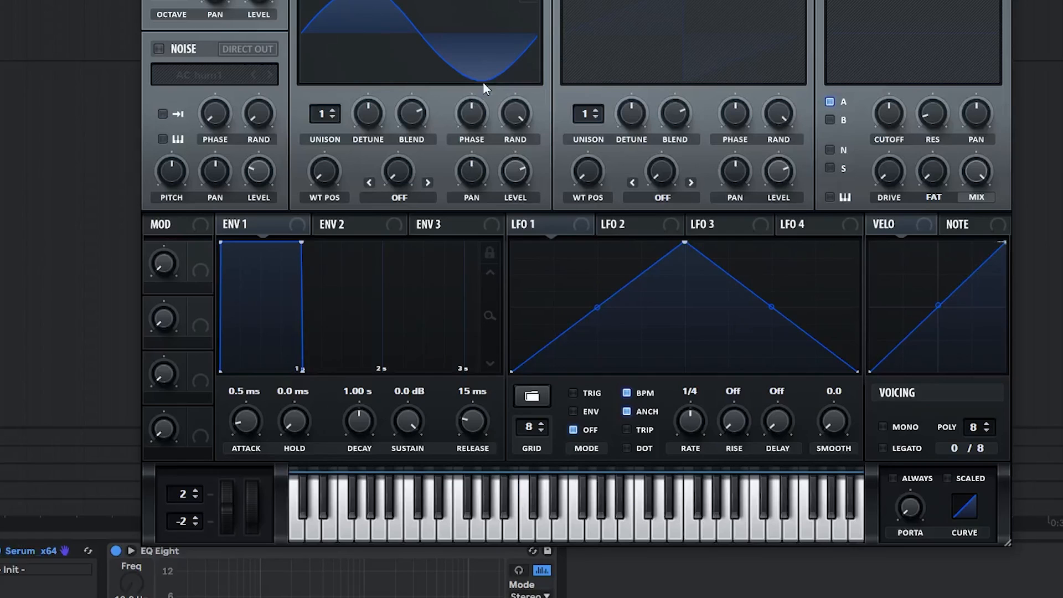
drag(304, 248, 322, 285)
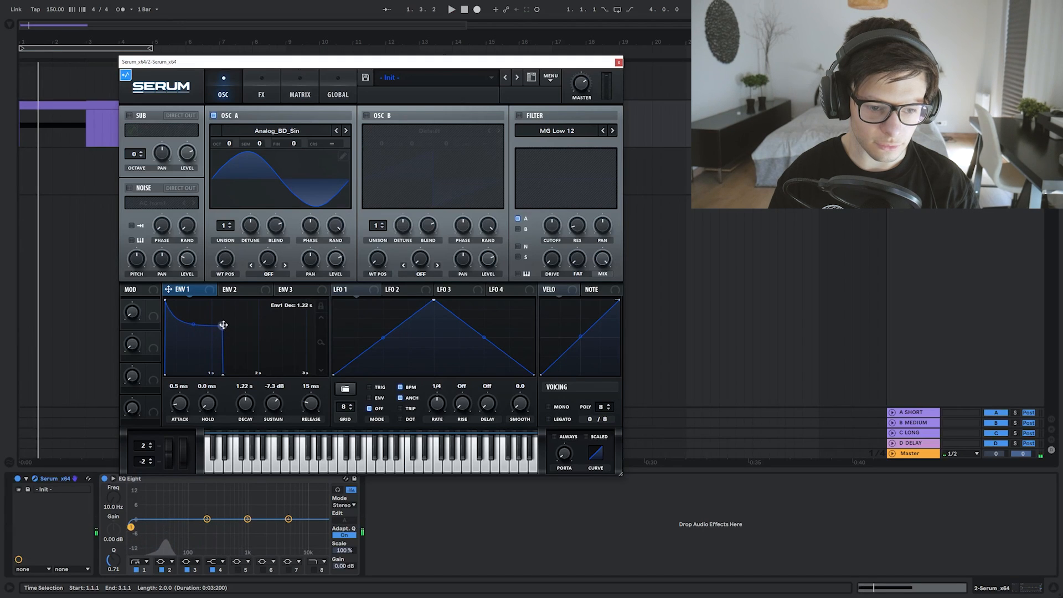
drag(222, 326, 216, 322)
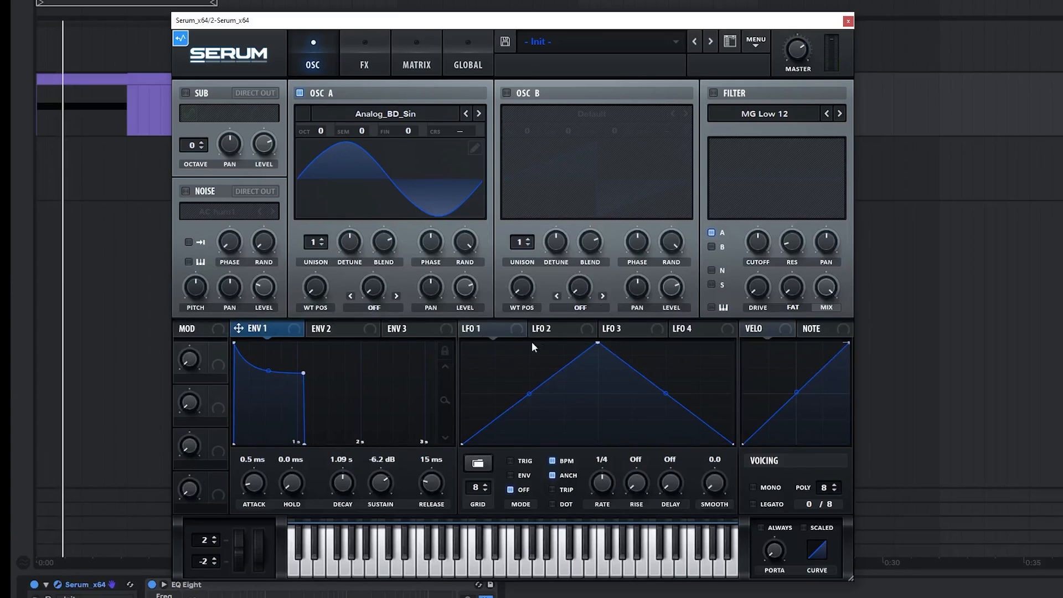
Reshape LFO 1 into a steep falling curve in ENV mode and assign it to oscillator A's coarse pitch.
drag(597, 345, 463, 343)
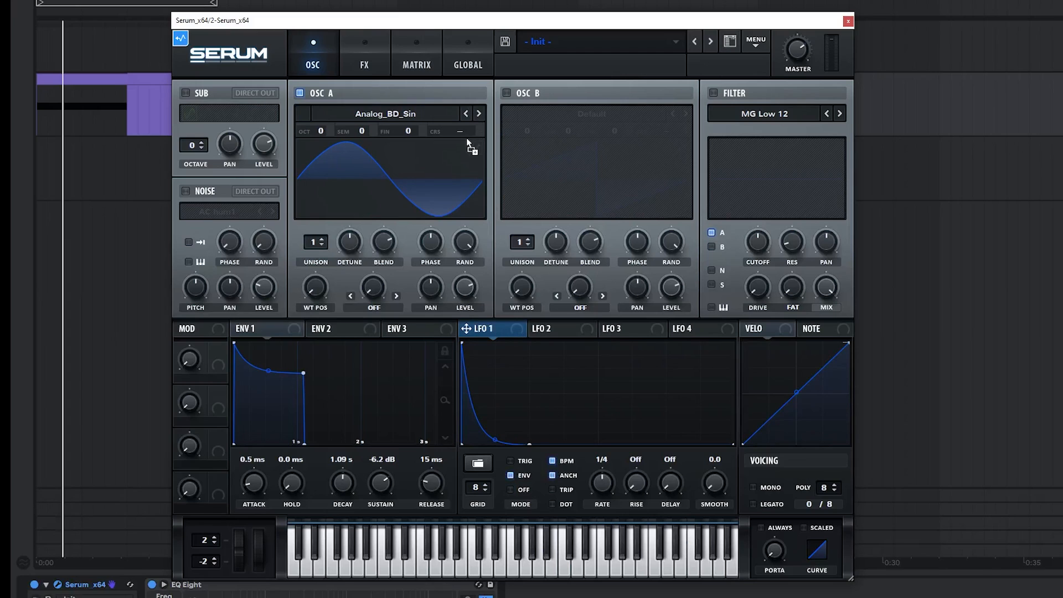
drag(480, 131, 477, 116)
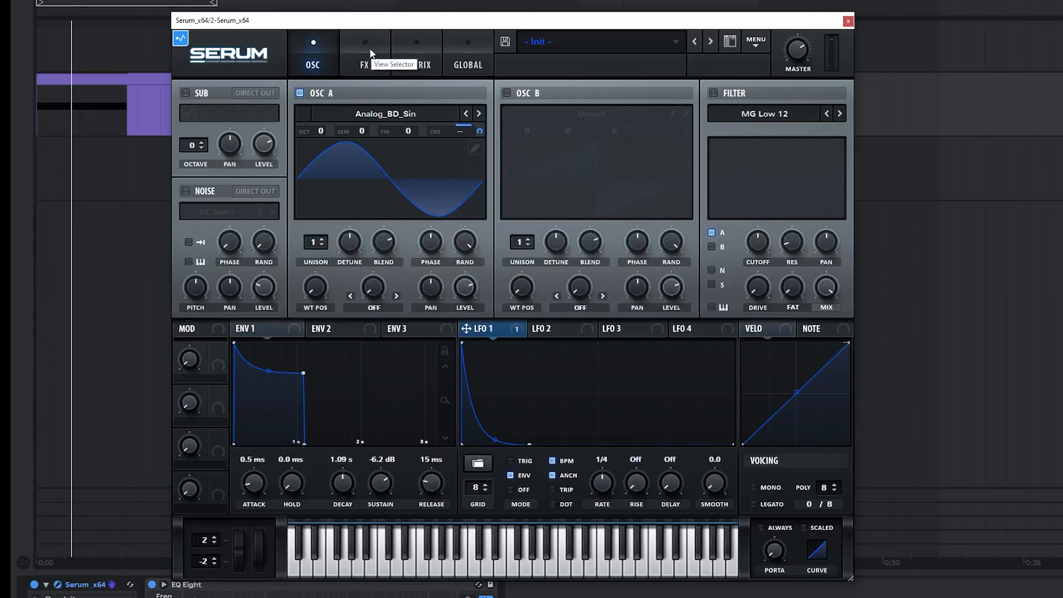
Enable the Distortion effect with the Tube type, raise its drive, and audition the sound.
click(261, 92)
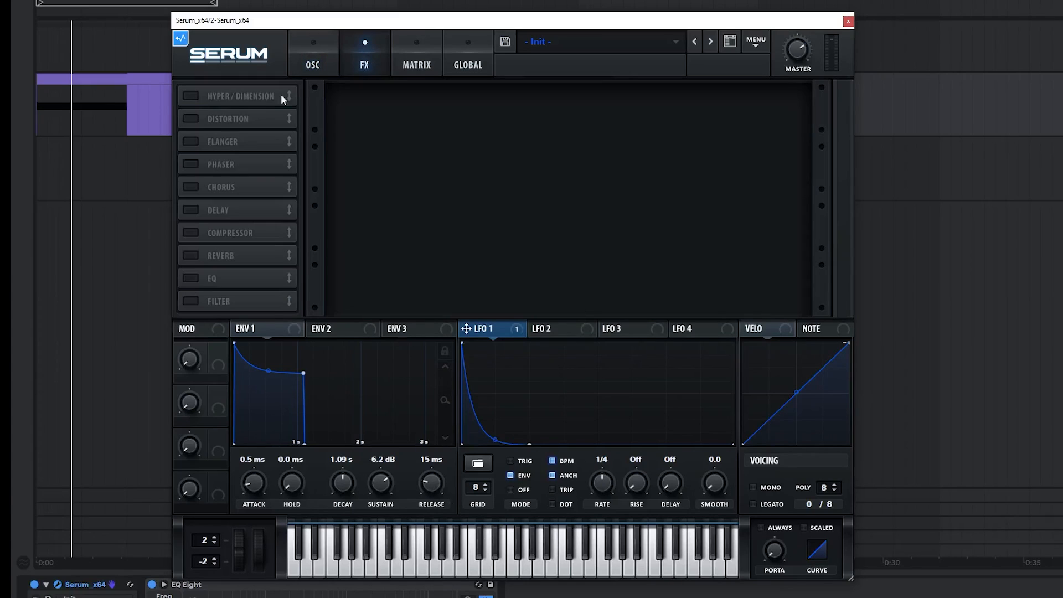
click(190, 120)
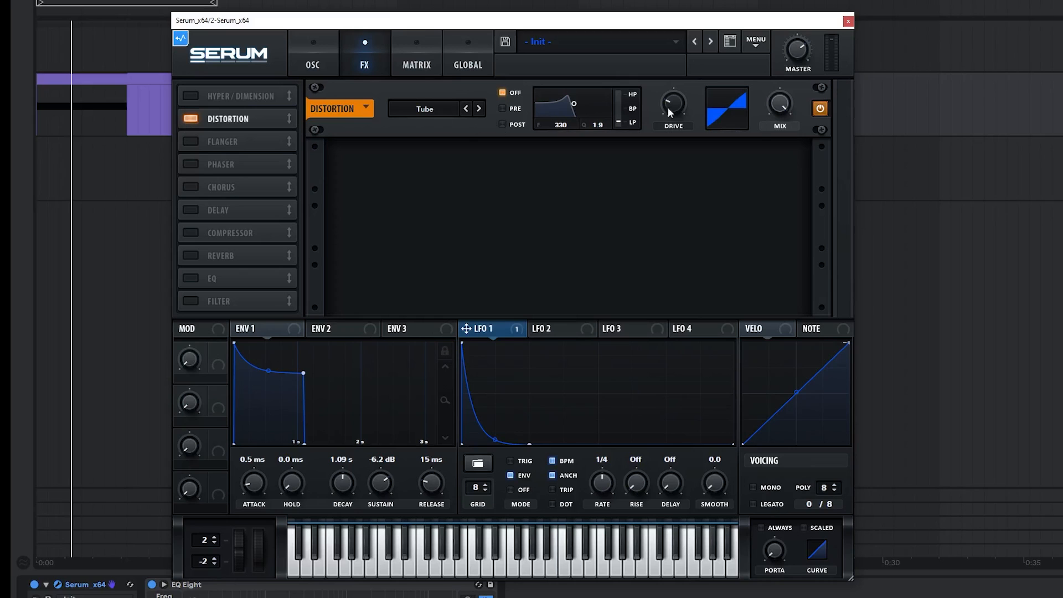
drag(671, 111, 672, 100)
key(space)
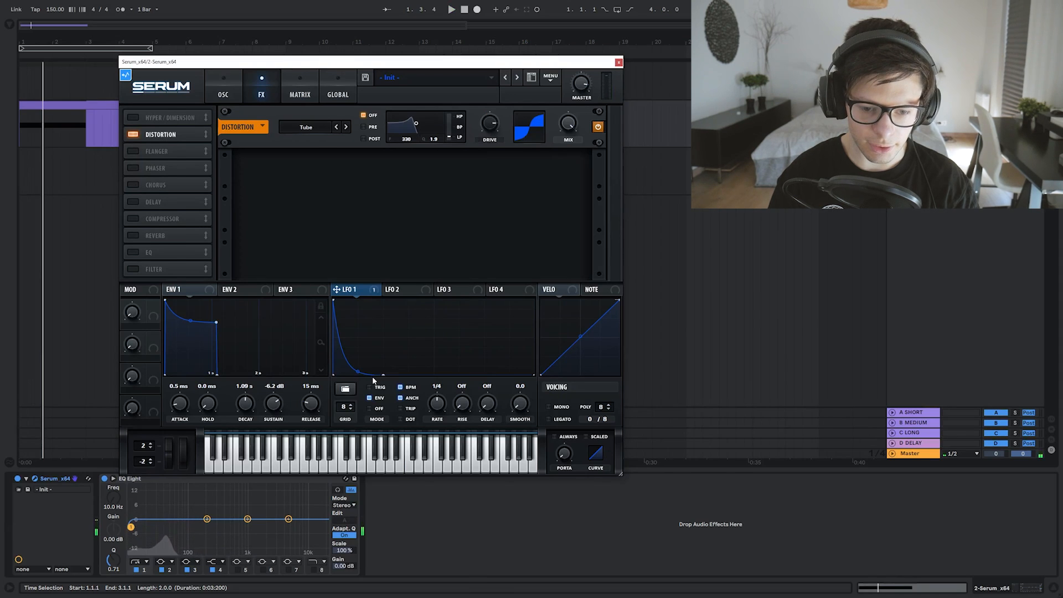
Turn off LFO 1's BPM sync and set its rate to 2.8 Hz.
click(557, 475)
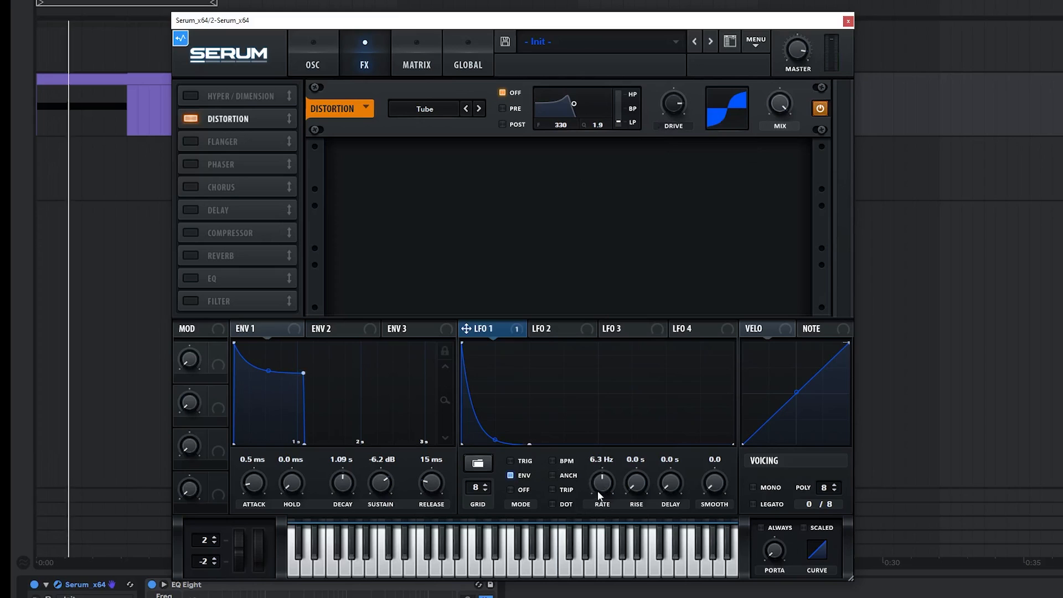
drag(611, 476, 599, 502)
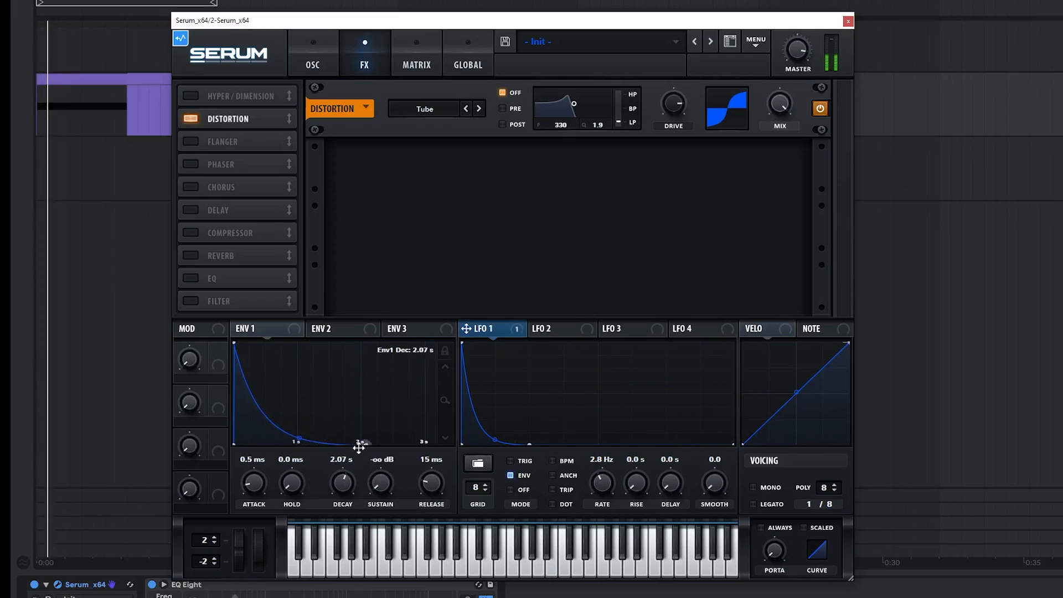
Set envelope 1 to a decay of about 8.92 s, no sustain (-oo dB), and a release of about 4.08 s.
drag(360, 447, 403, 446)
drag(290, 375, 319, 370)
Try the Diode 1 distortion type in place of HardClip.
drag(205, 26, 401, 18)
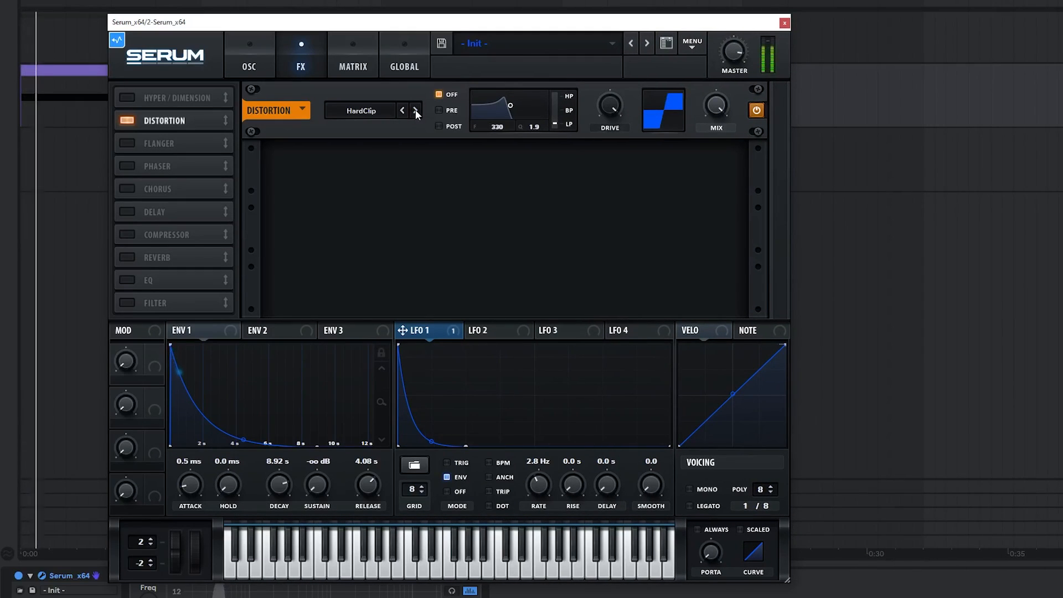
click(415, 110)
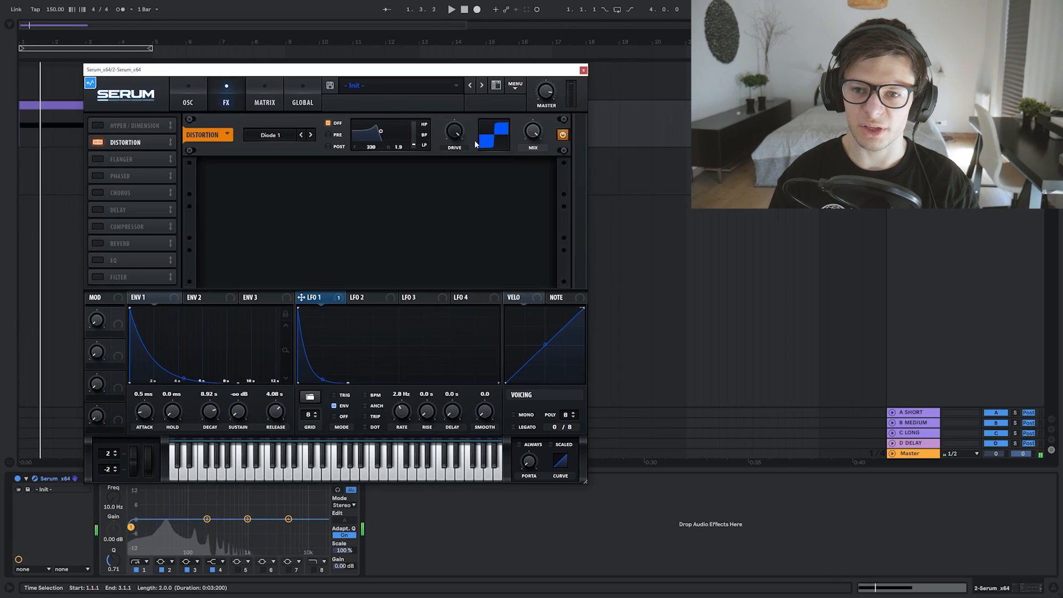
drag(456, 146, 450, 239)
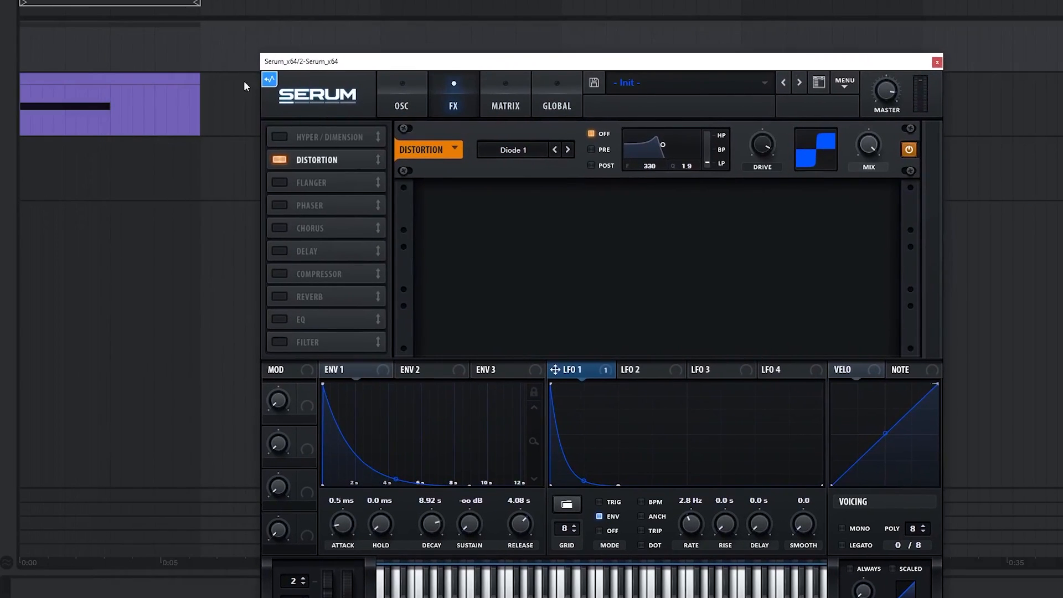
Record the bass playback as audio on the track below the MIDI clip, starting at bar 1.
click(94, 79)
click(26, 117)
drag(468, 65, 354, 20)
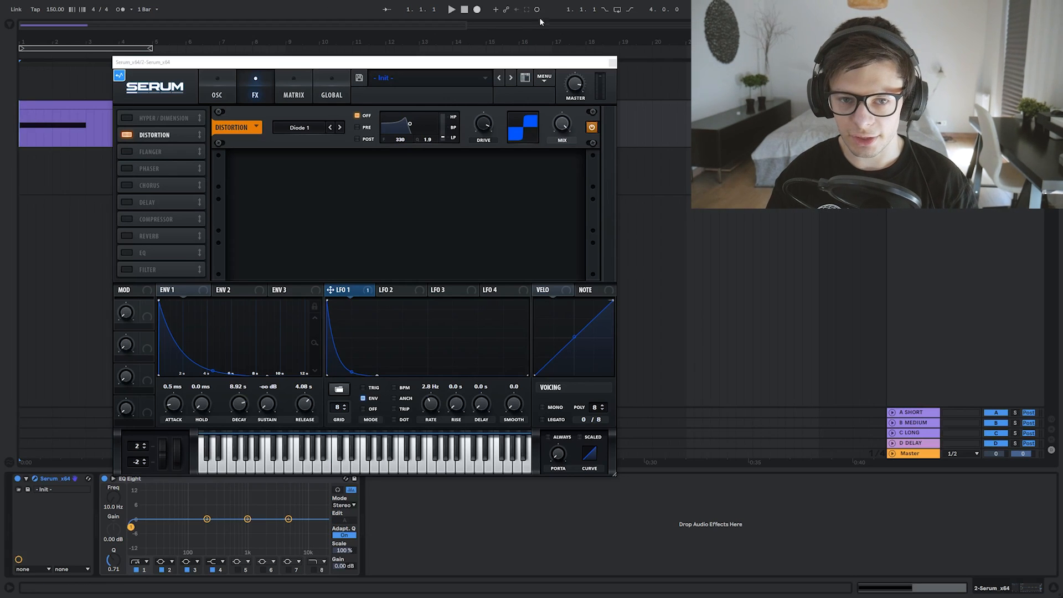
click(477, 9)
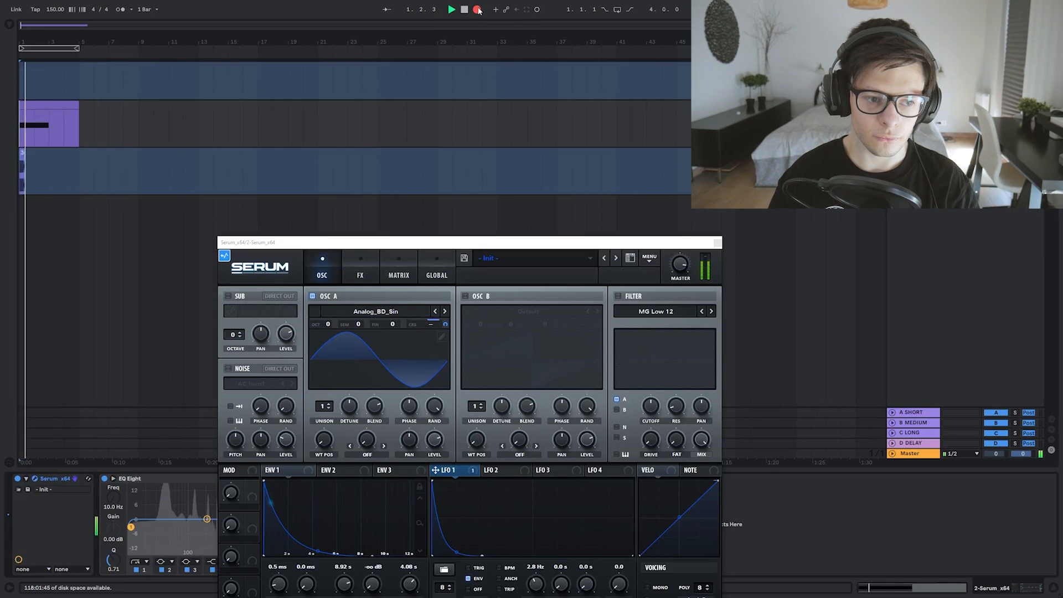
scroll(39, 199, up, 10)
scroll(568, 188, down, 4)
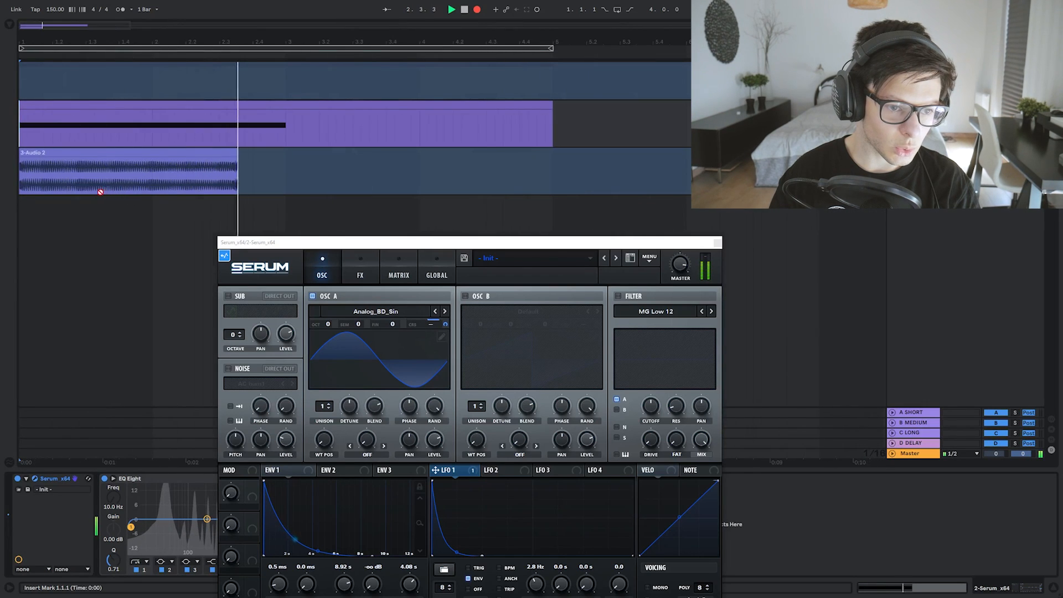
scroll(71, 194, down, 6)
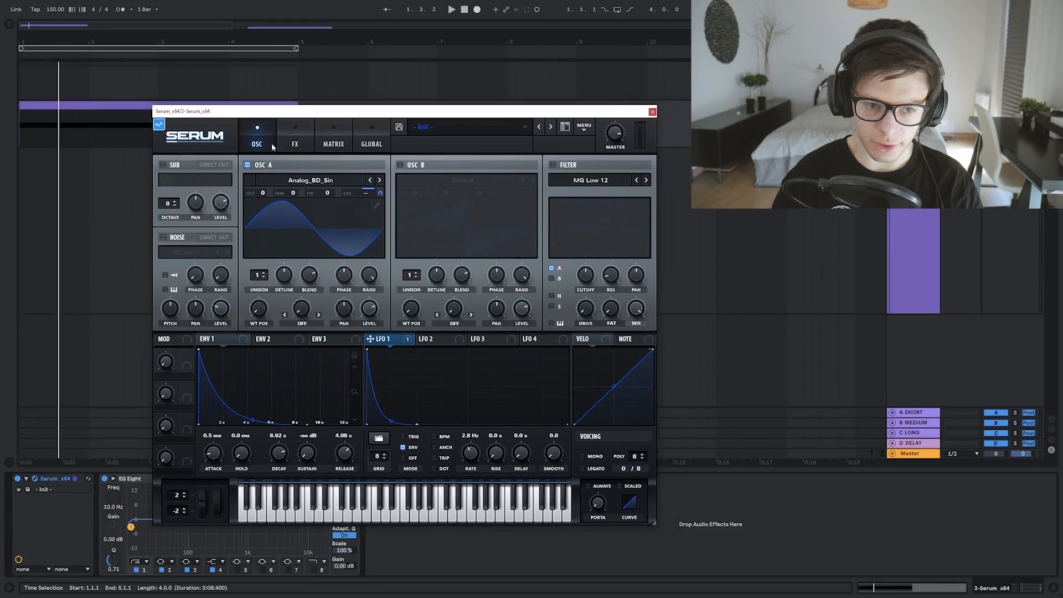
Enable oscillator B with the Analog_BD_Sin wavetable and modulate its coarse pitch with LFO 1.
click(300, 139)
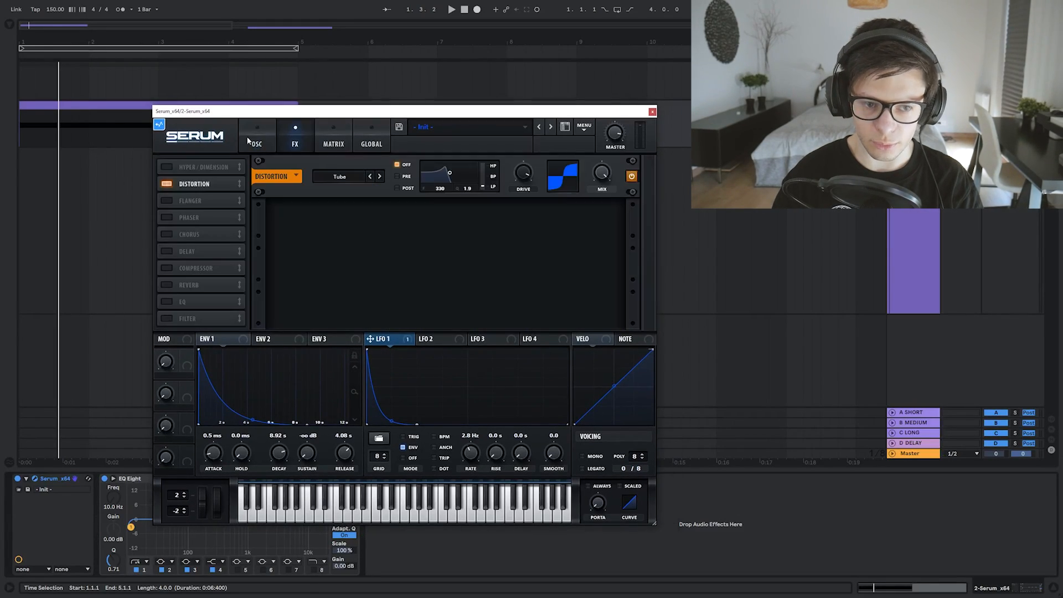
click(261, 136)
click(295, 143)
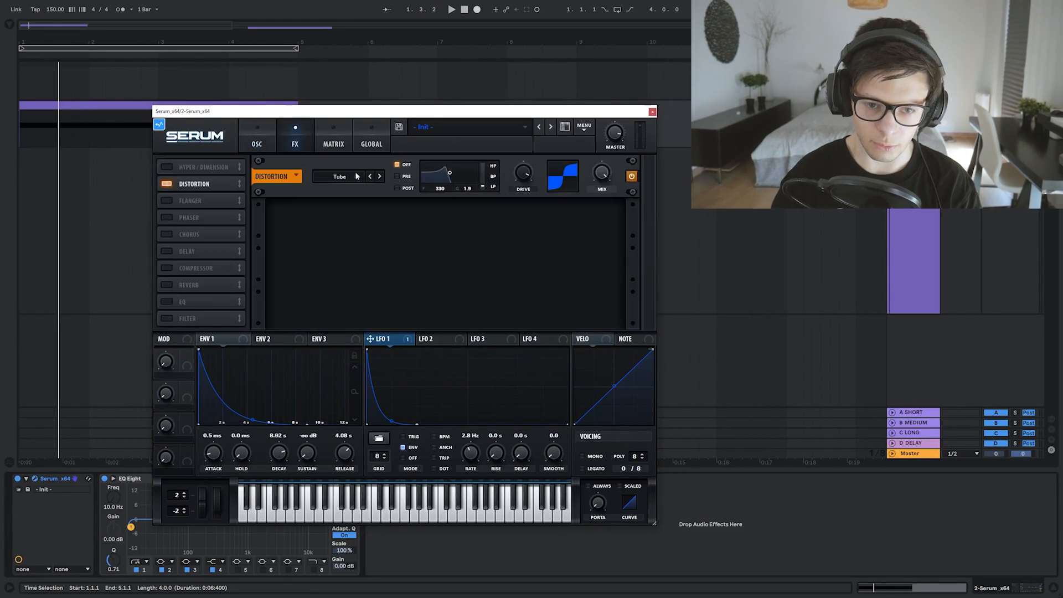
click(260, 136)
click(400, 164)
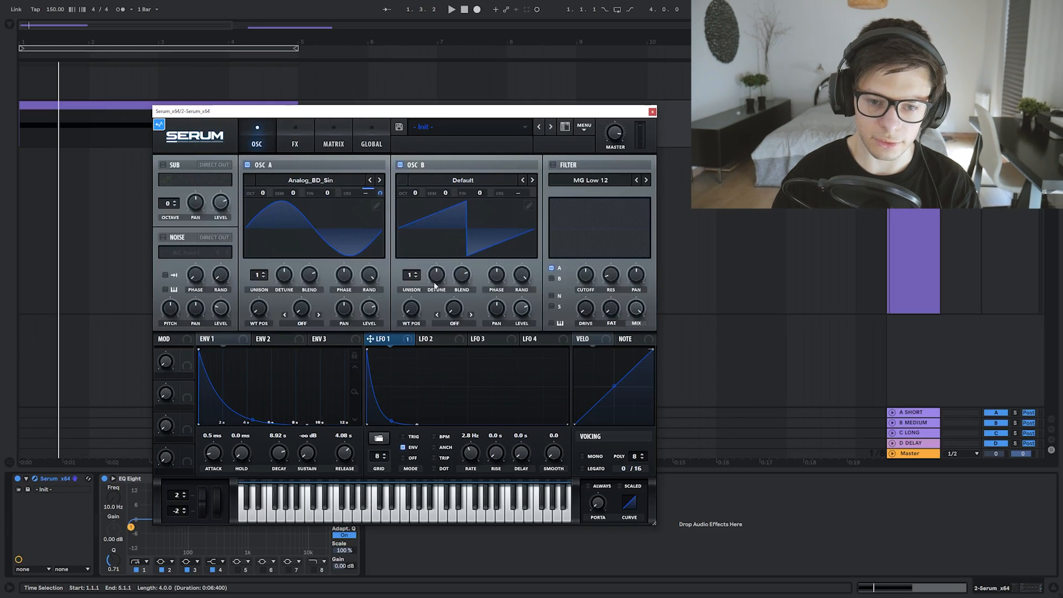
click(452, 180)
mouse_move(431, 191)
click(732, 154)
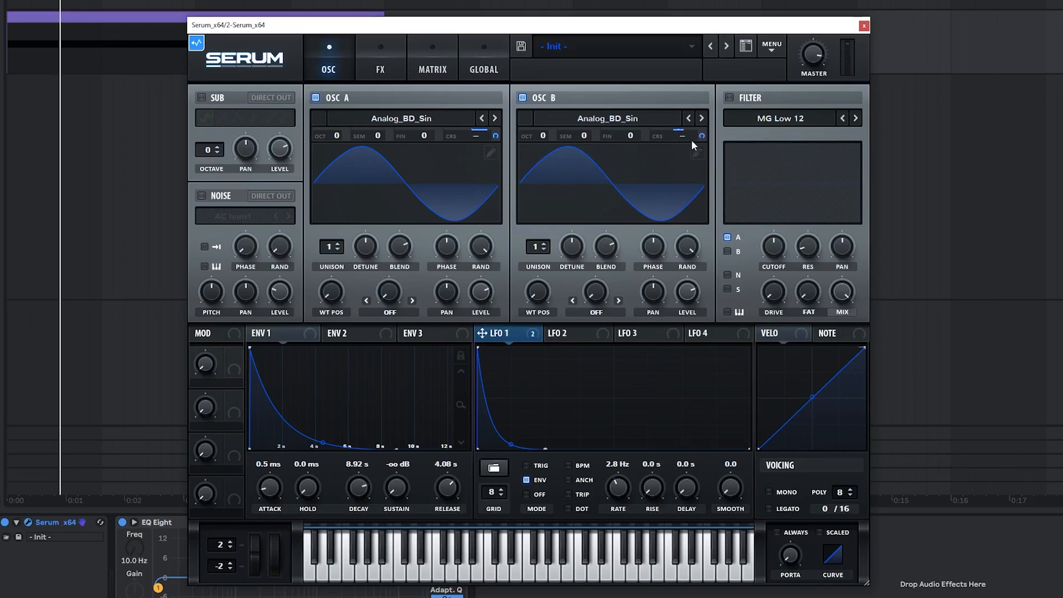
Tune oscillator B to +1 octave and +7 semitones while oscillator A is bypassed, and re-enable oscillator A.
click(316, 97)
drag(542, 136, 572, 68)
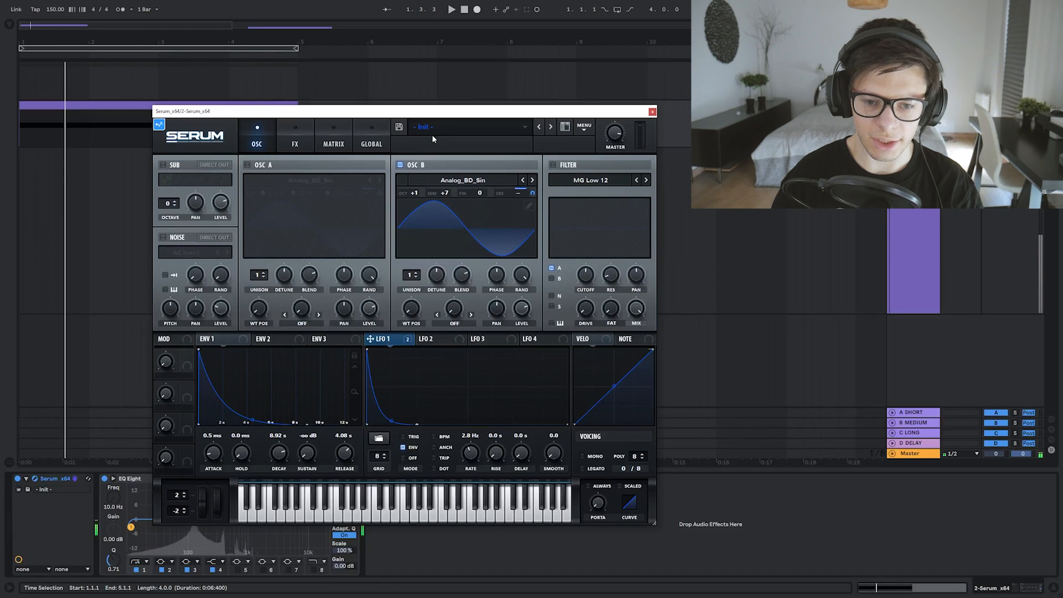
click(316, 98)
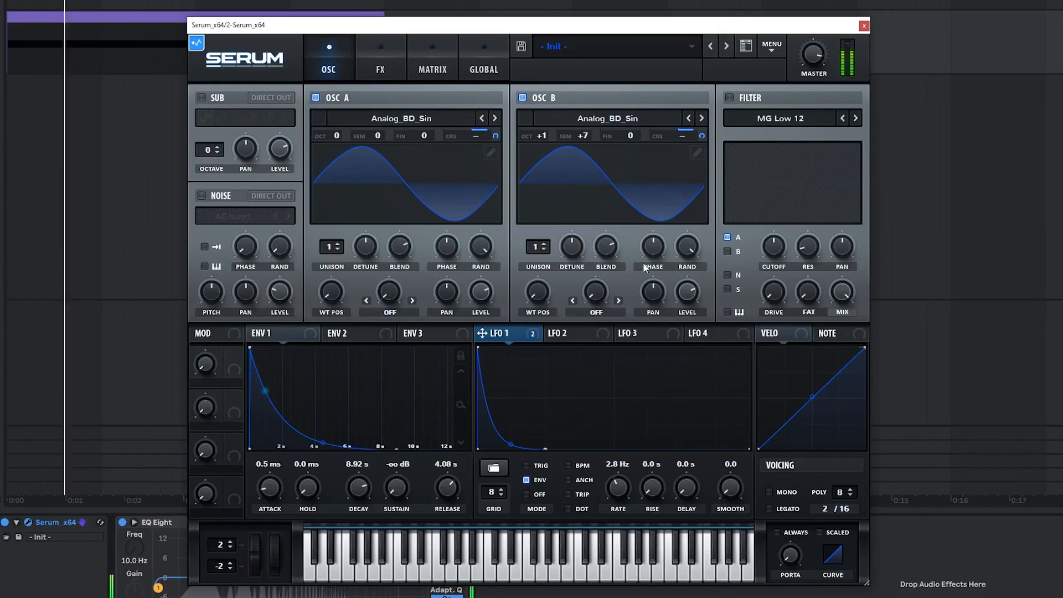
Set oscillator B's semitone offset to 0, keeping its octave at +1.
drag(543, 135, 544, 160)
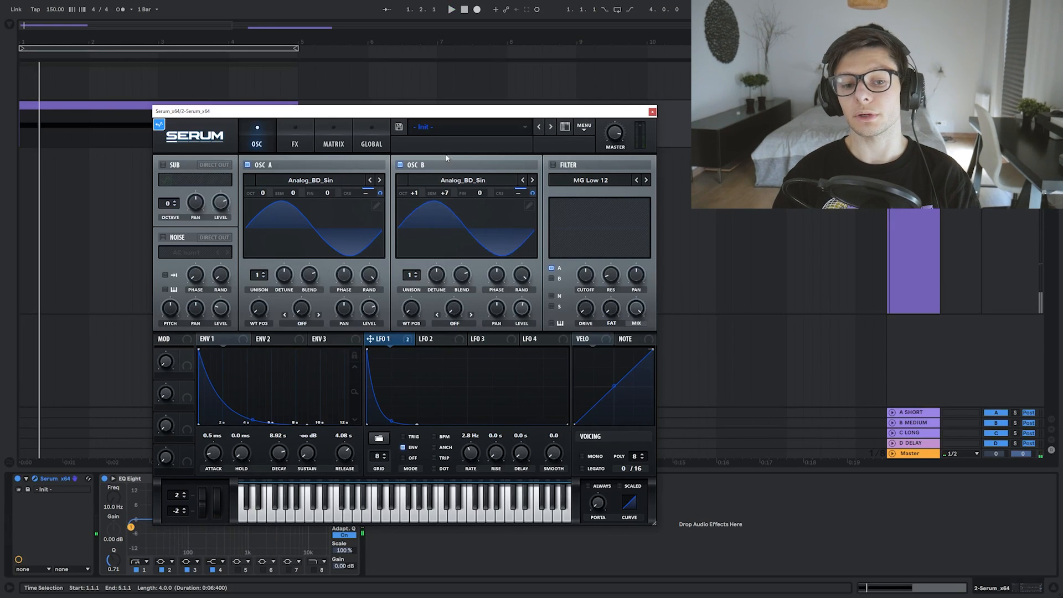
drag(584, 137, 583, 140)
Audition oscillator B alone at +2 octaves, and play both oscillators with B back at +1 octave.
click(330, 99)
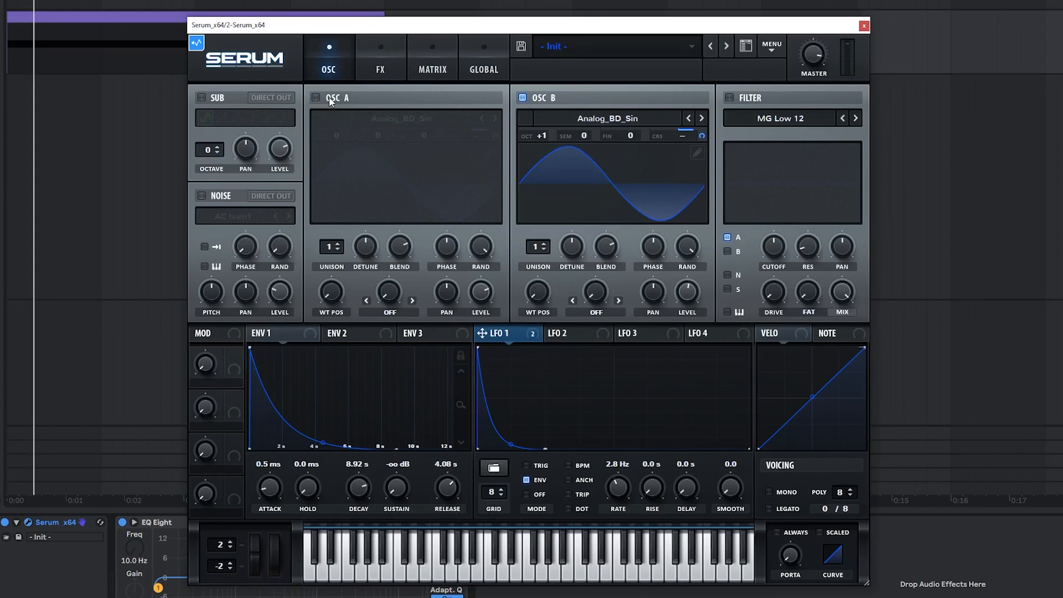
drag(543, 135, 552, 118)
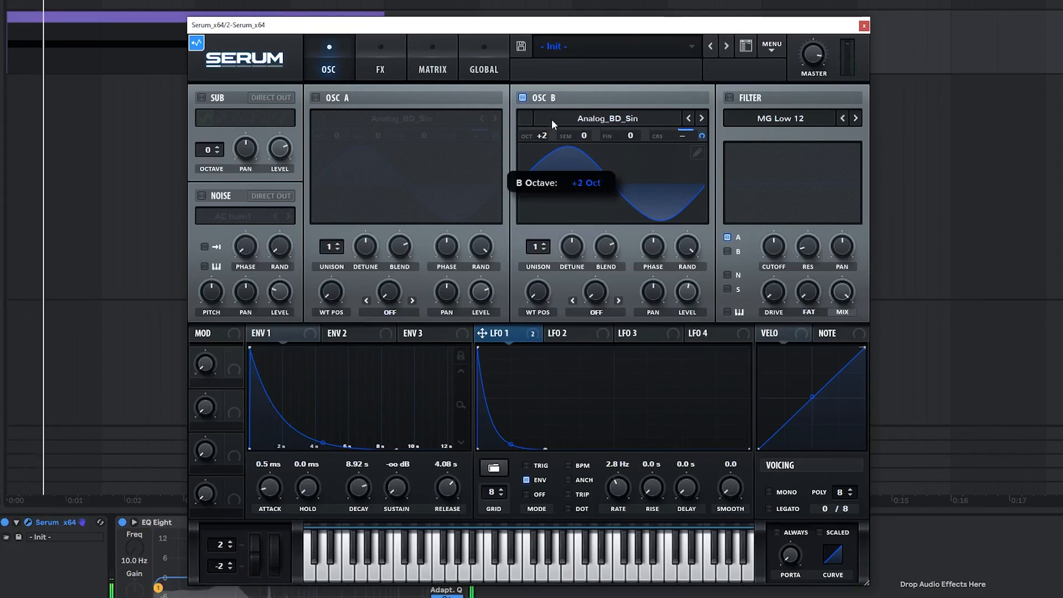
click(316, 97)
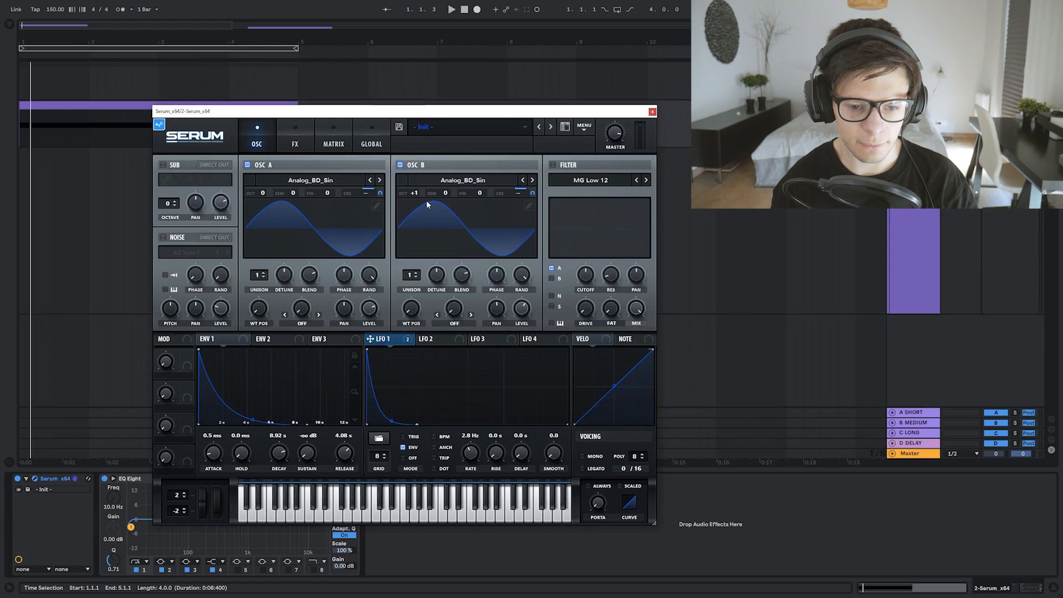
key(space)
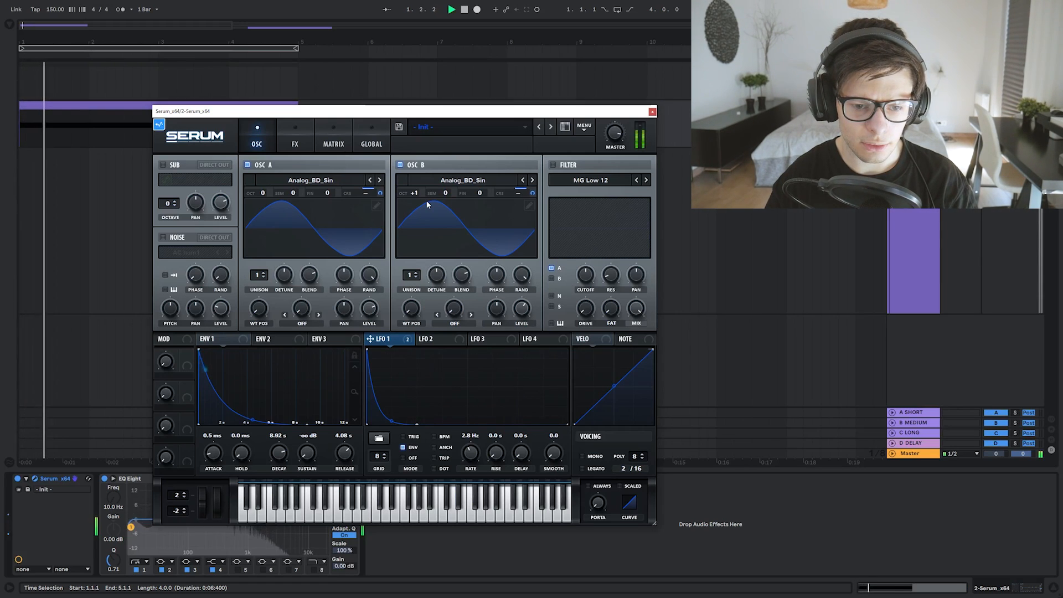
Turn down oscillator A's random phase and replay the bass note to hear its attack.
key(space)
key(space)
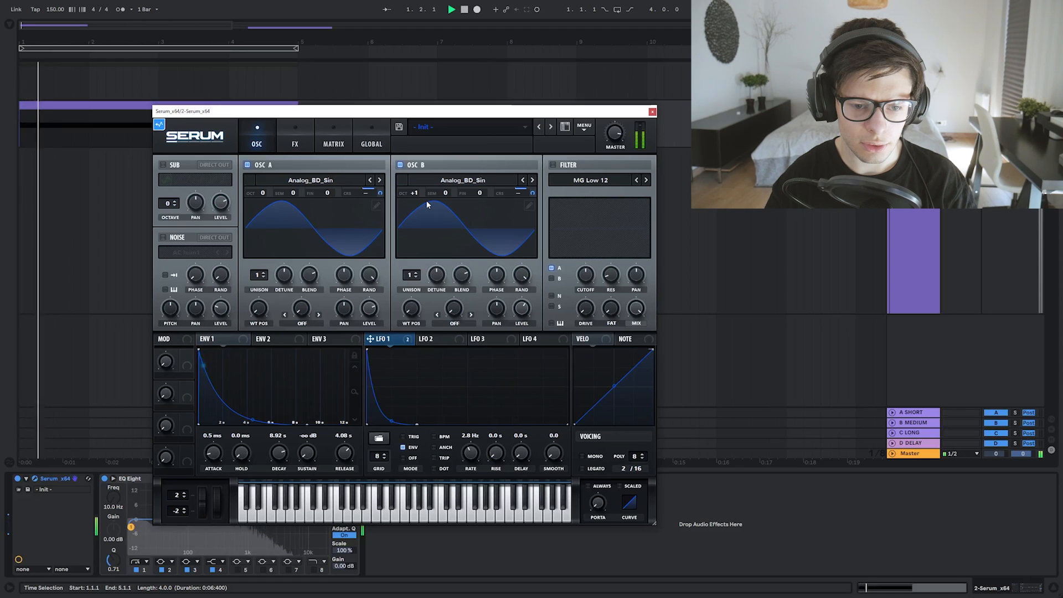
key(space)
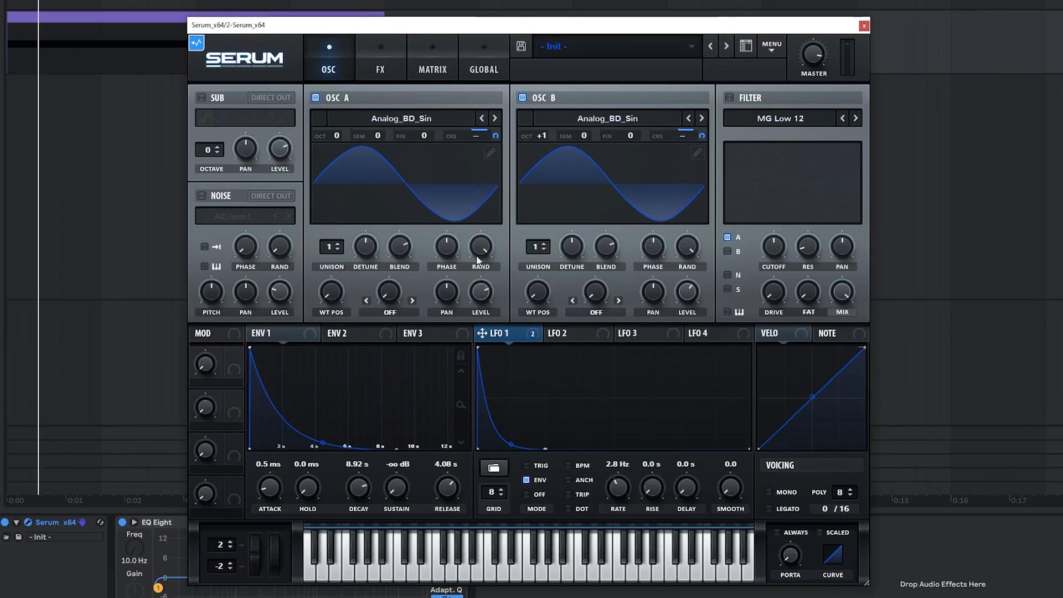
drag(480, 252, 481, 332)
key(space)
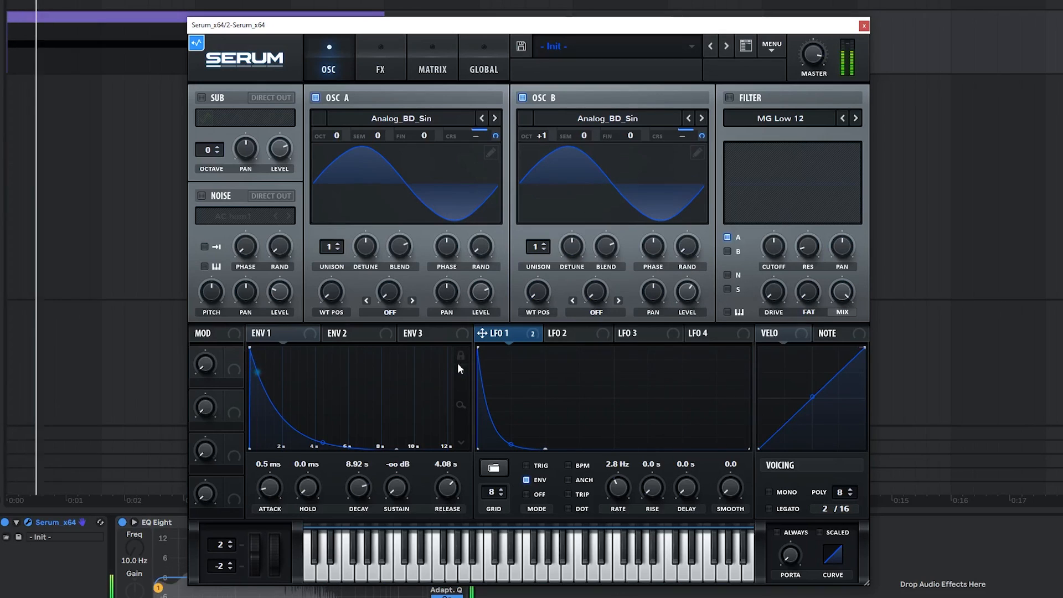
key(space)
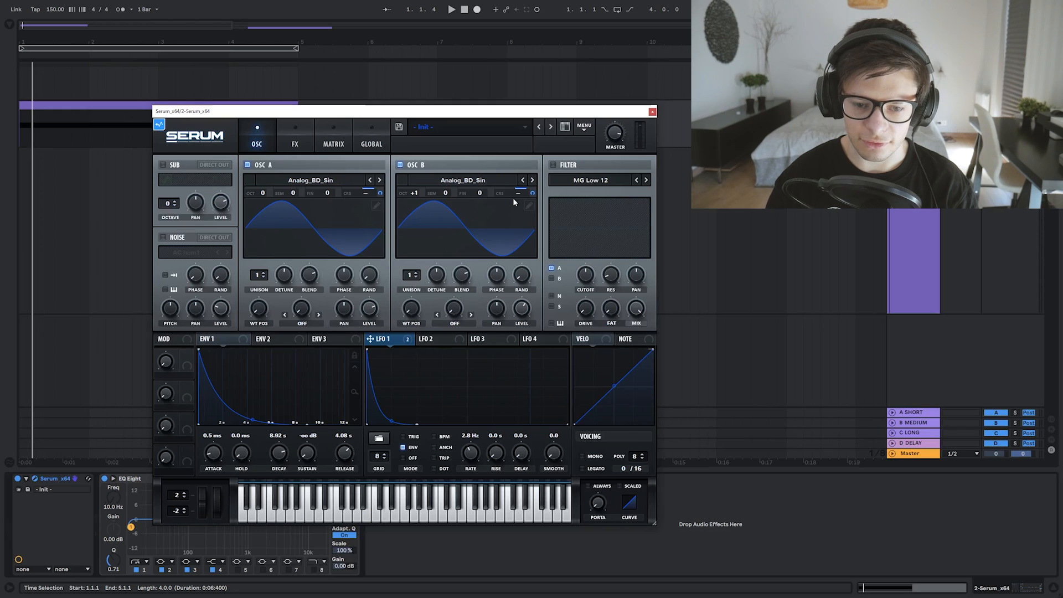
Enable the distortion effect, audition it in SoftClip mode and switch it to HardClip.
click(287, 130)
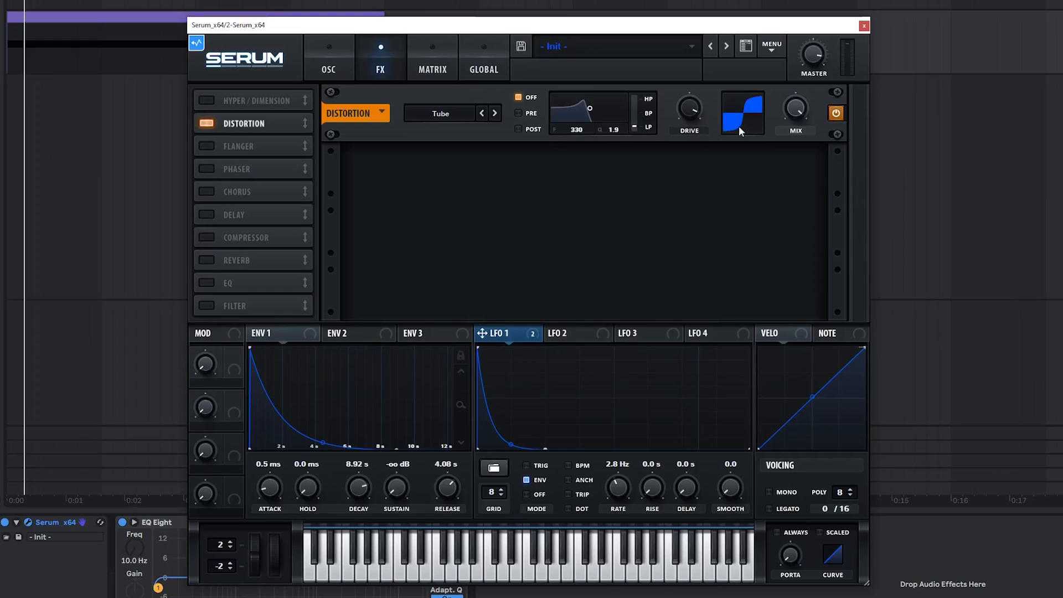
click(335, 56)
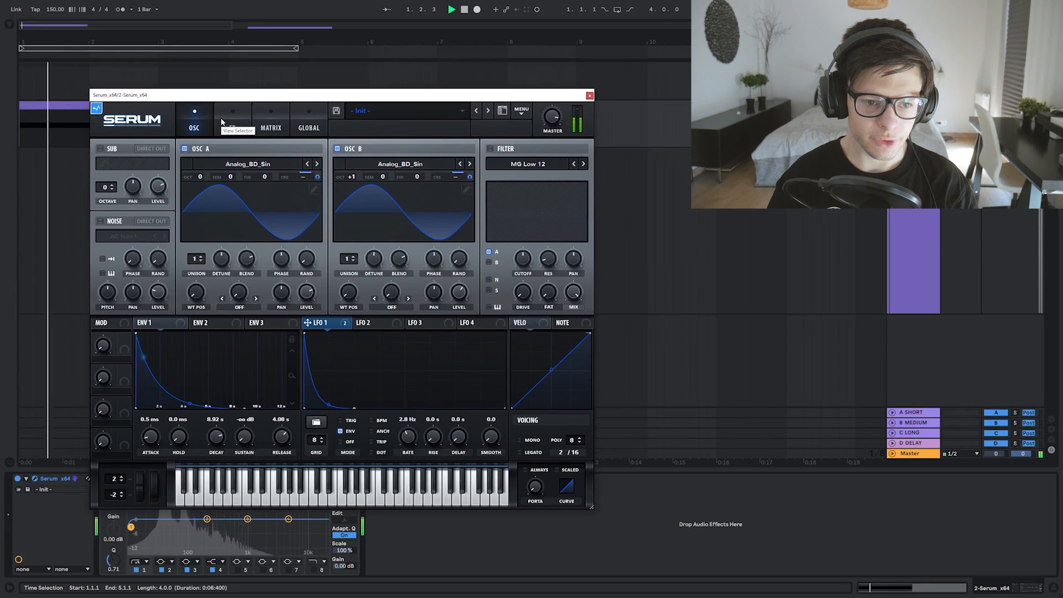
click(231, 124)
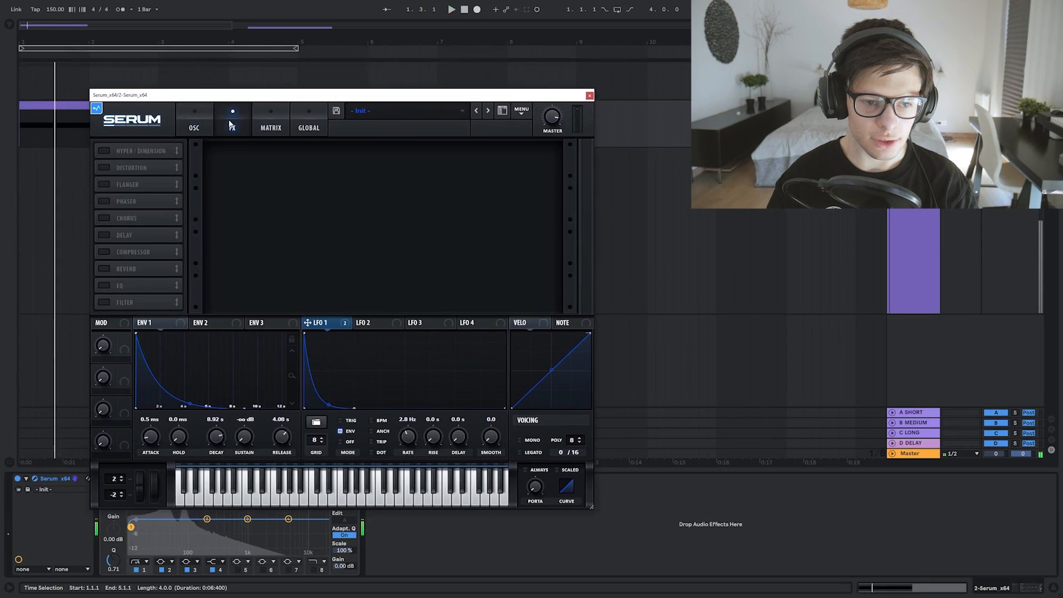
click(101, 168)
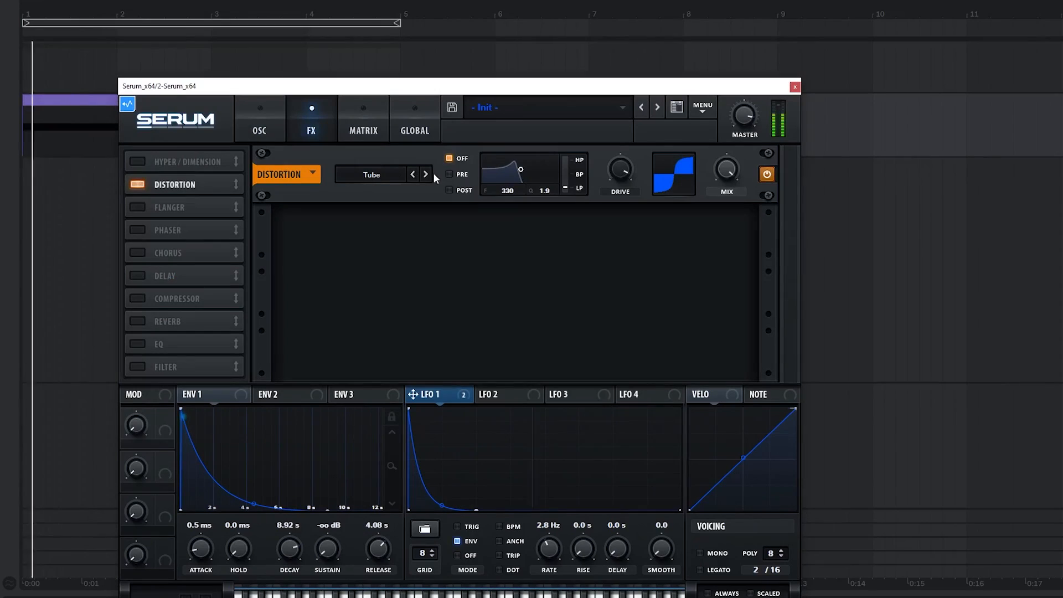
click(368, 175)
click(367, 203)
mouse_move(614, 159)
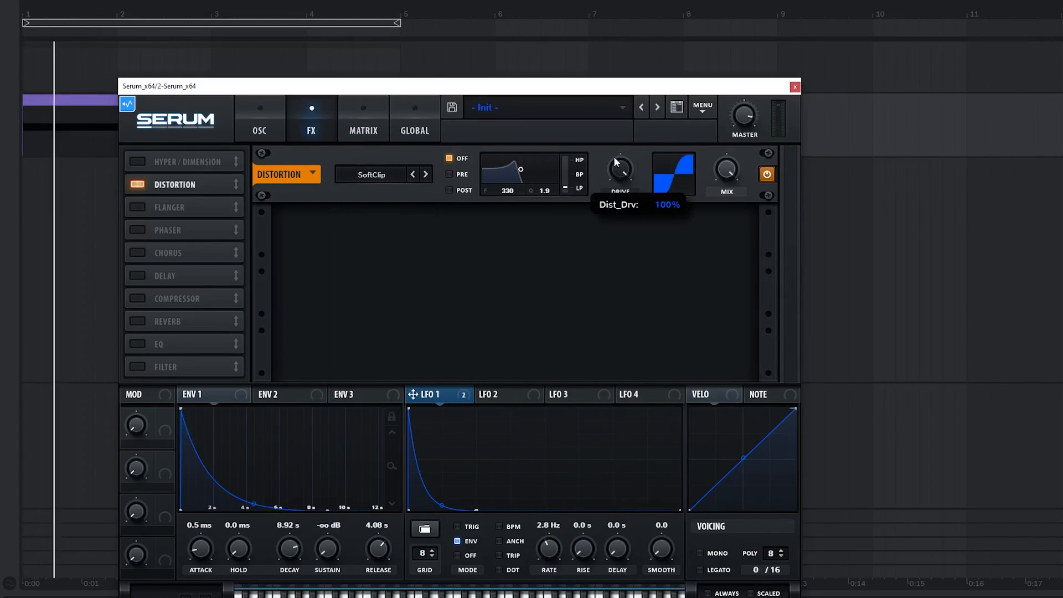
click(425, 174)
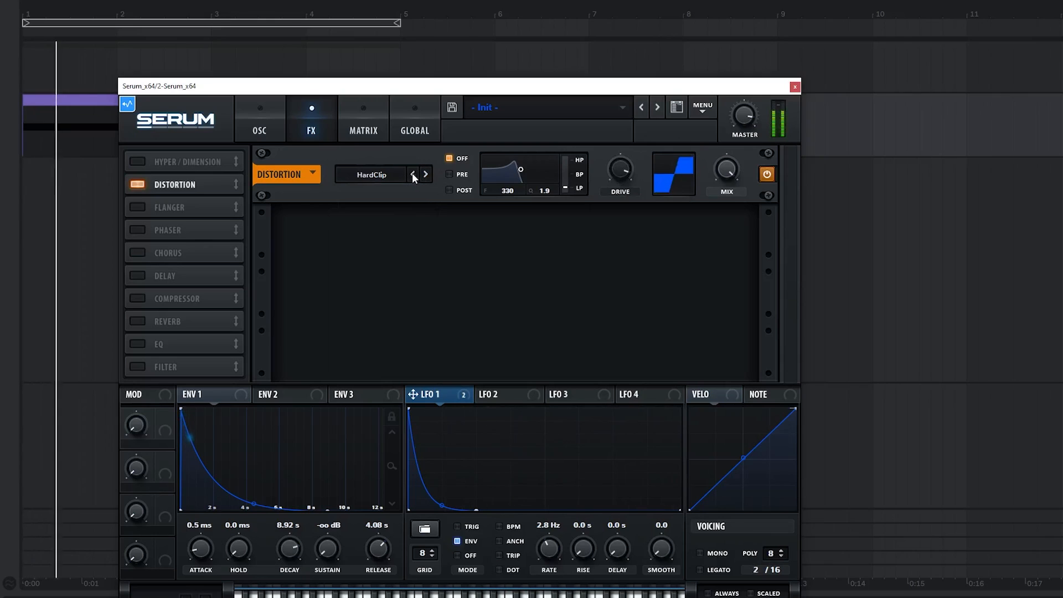
Lower oscillator B's level and shorten Env 1's decay to 3.89 s.
click(261, 125)
click(331, 118)
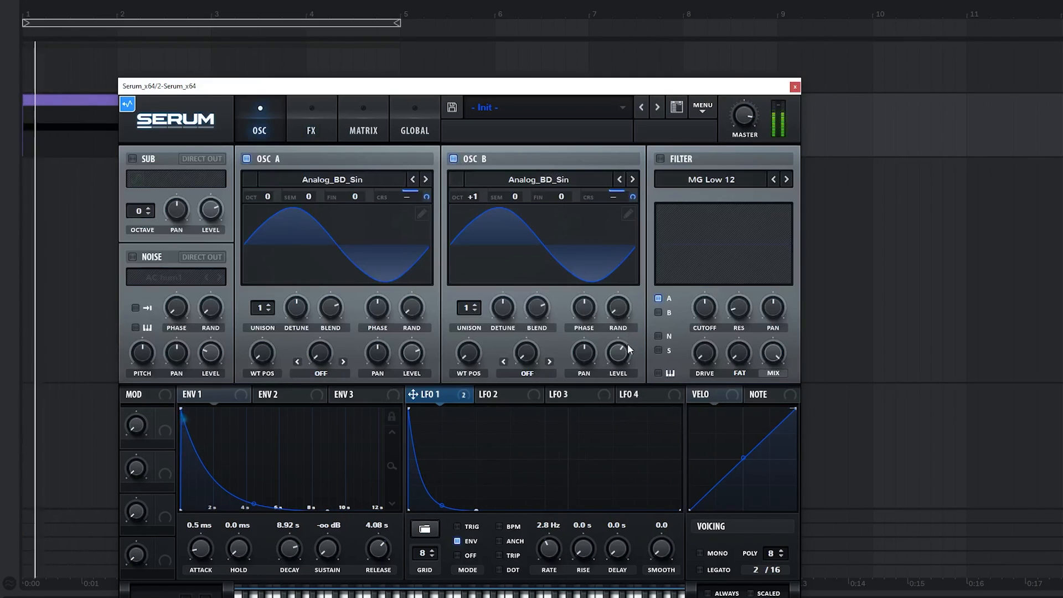
drag(624, 348, 624, 438)
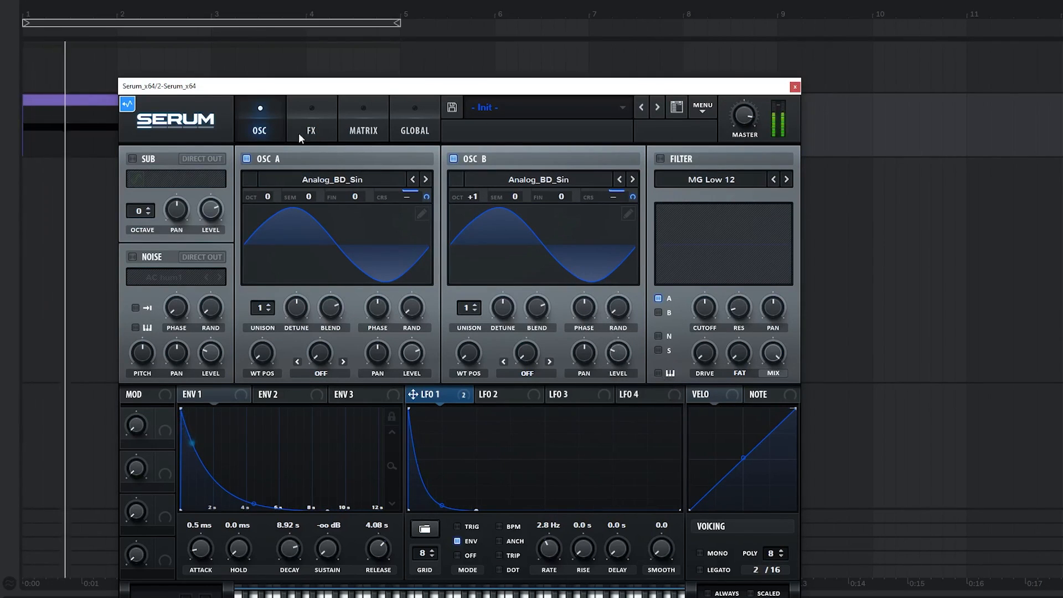
drag(341, 83, 479, 37)
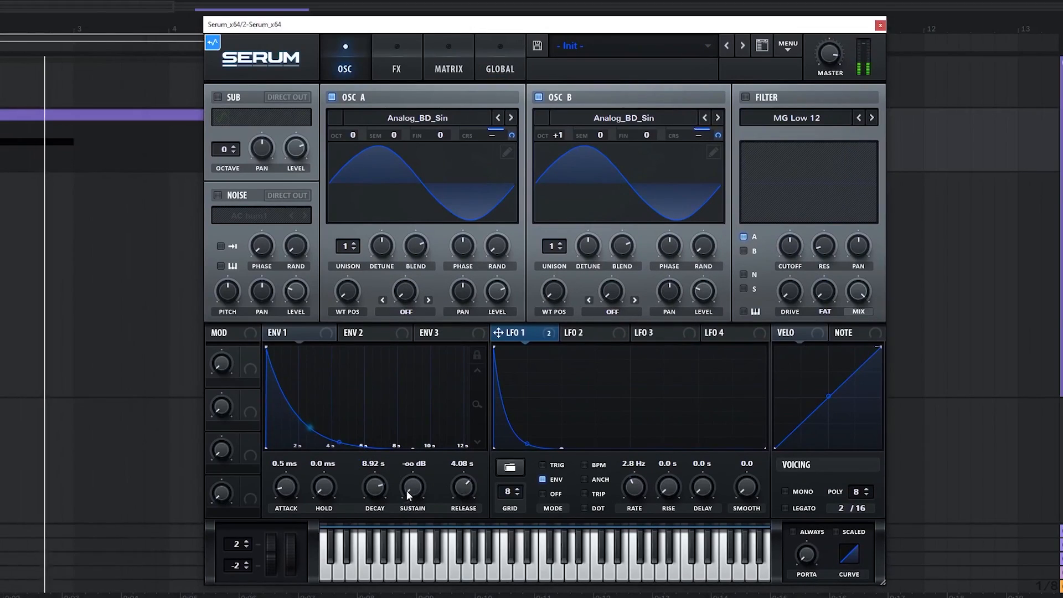
drag(375, 488, 376, 510)
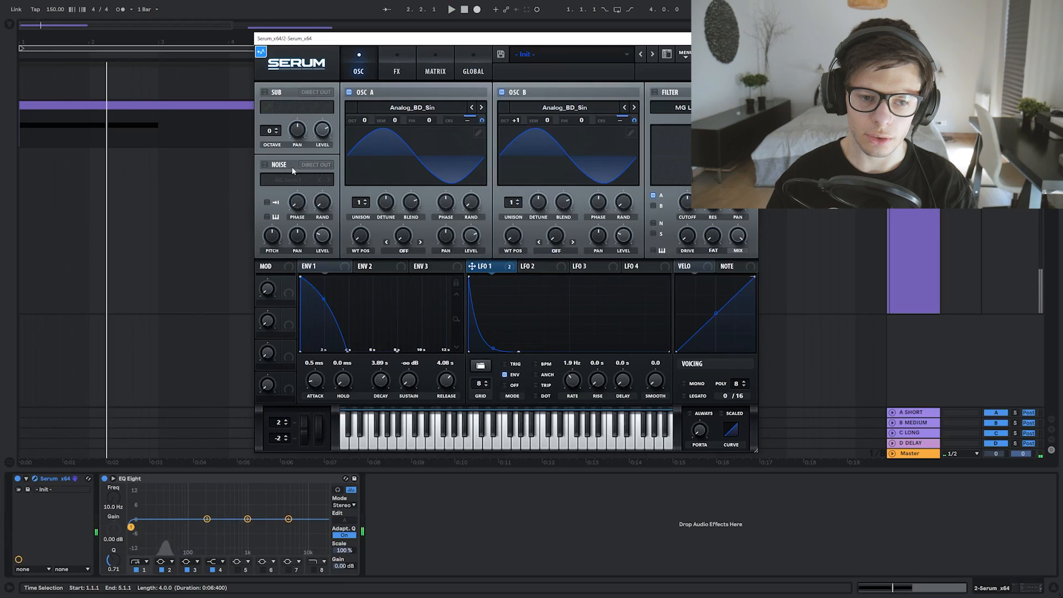
Load the Analog noise J 60 into the noise oscillator and adjust its pitch and level.
click(397, 69)
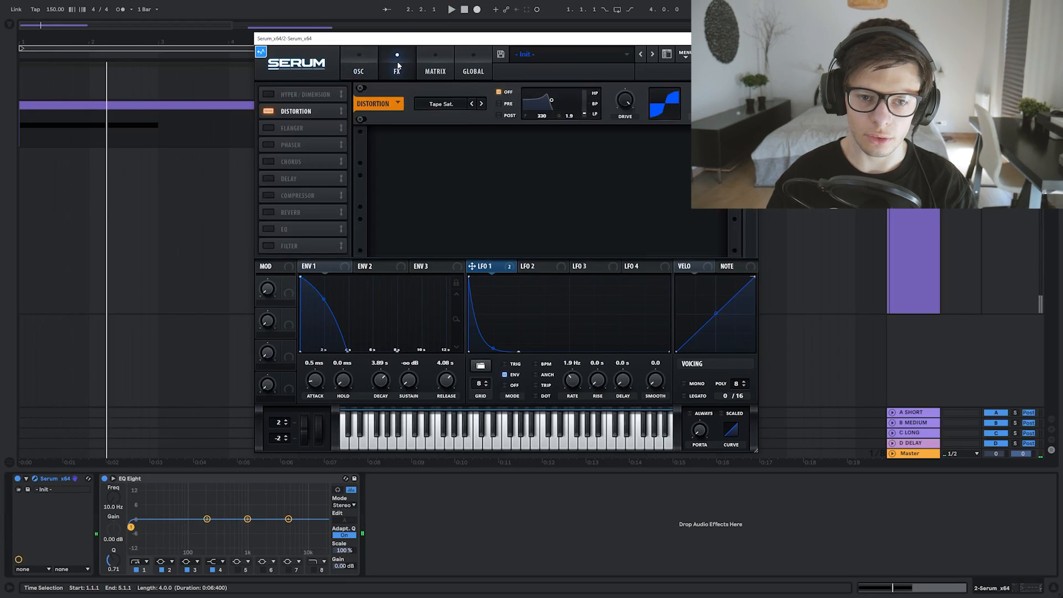
click(213, 42)
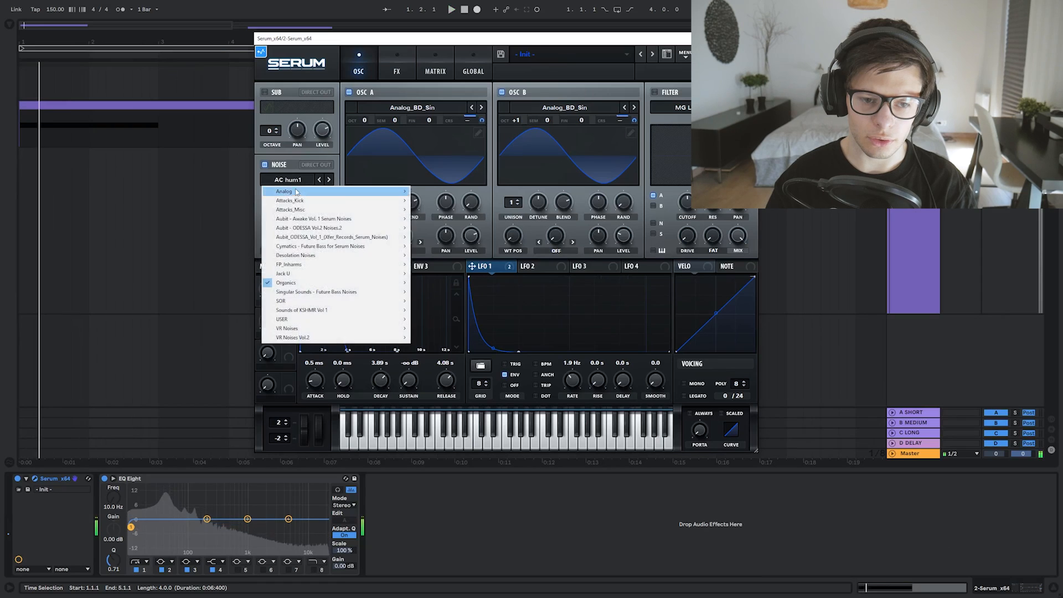
click(249, 215)
mouse_move(312, 238)
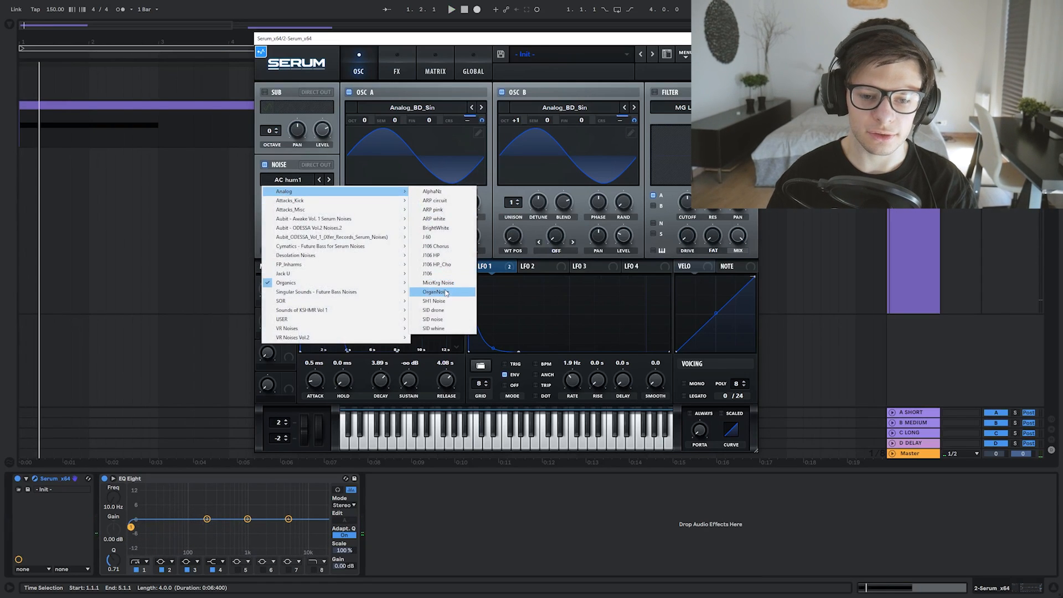
click(440, 239)
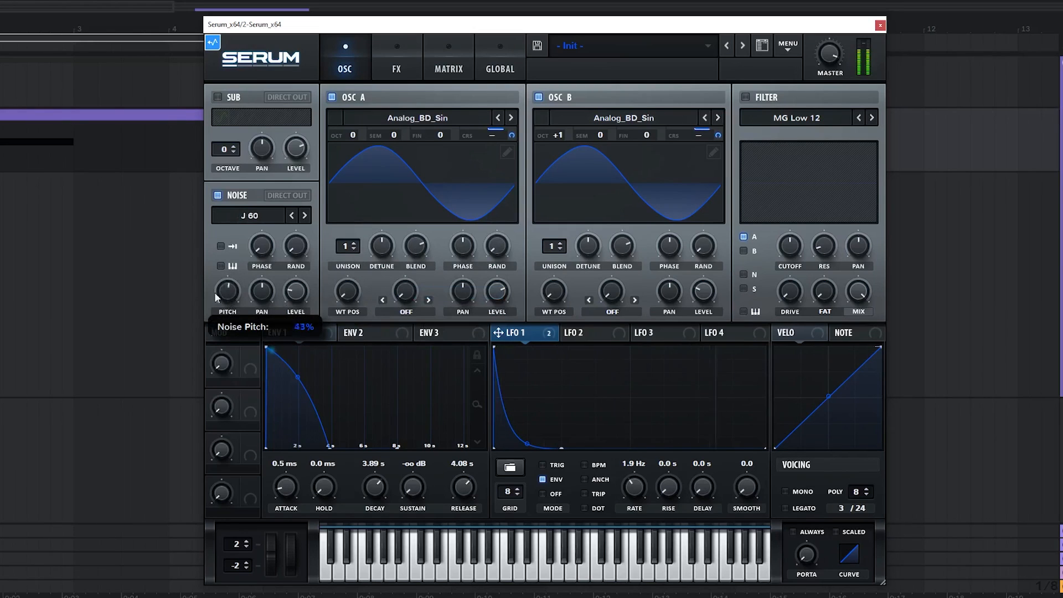
drag(215, 288, 221, 262)
mouse_move(296, 290)
mouse_down()
mouse_move(298, 326)
mouse_move(297, 275)
mouse_up()
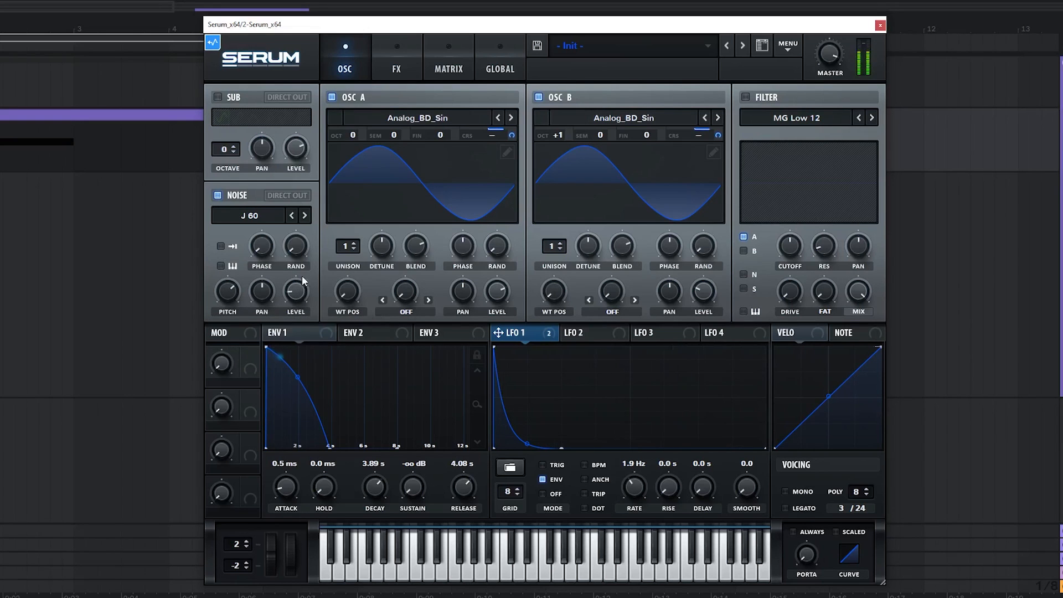
Set oscillator A's warp mode to FM (From B) and dial in a moderate amount.
click(419, 420)
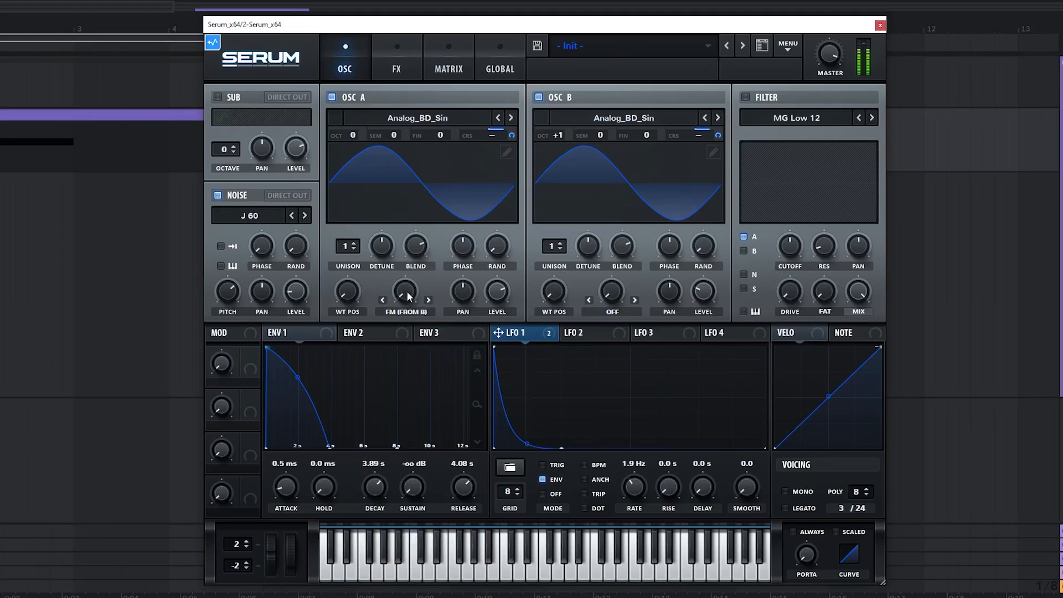
drag(402, 235, 412, 203)
drag(418, 248, 417, 261)
Enable the MG Low 12 filter with LFO 1 modulating a low cutoff, and compare the sound with the filter bypassed.
click(756, 98)
drag(791, 244, 790, 277)
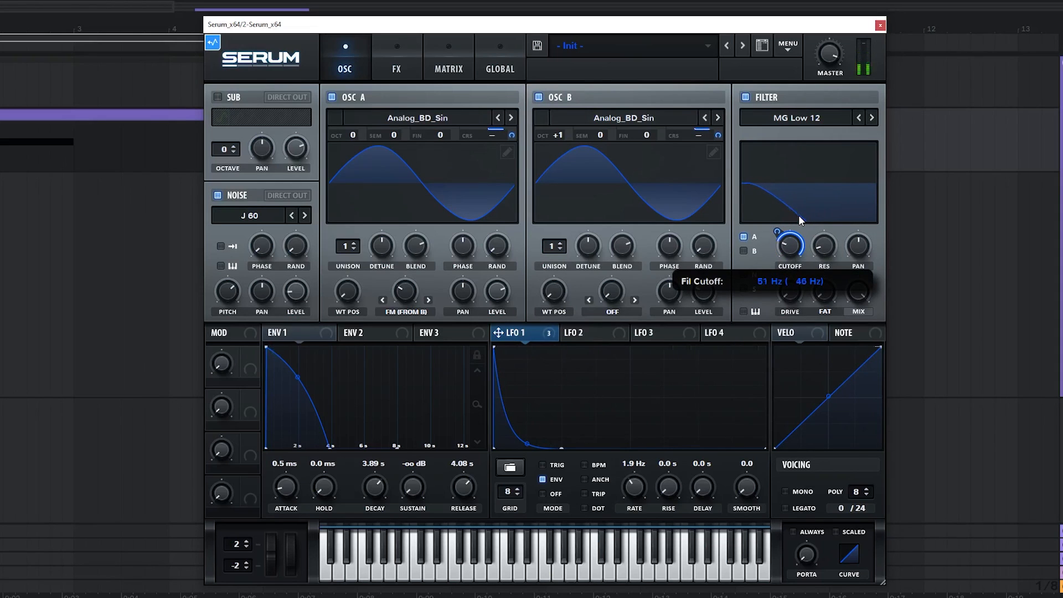
click(747, 96)
click(748, 97)
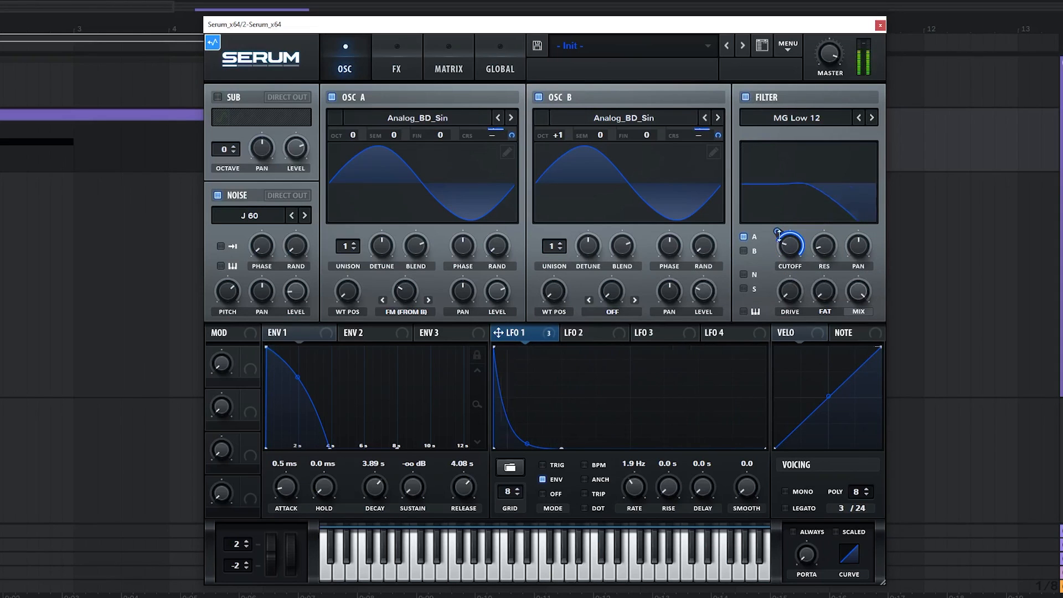
Replace the filter cutoff's LFO 1 modulation with Env 1, routing both oscillators, noise and sub through the filter and increasing the modulation depth.
right_click(791, 246)
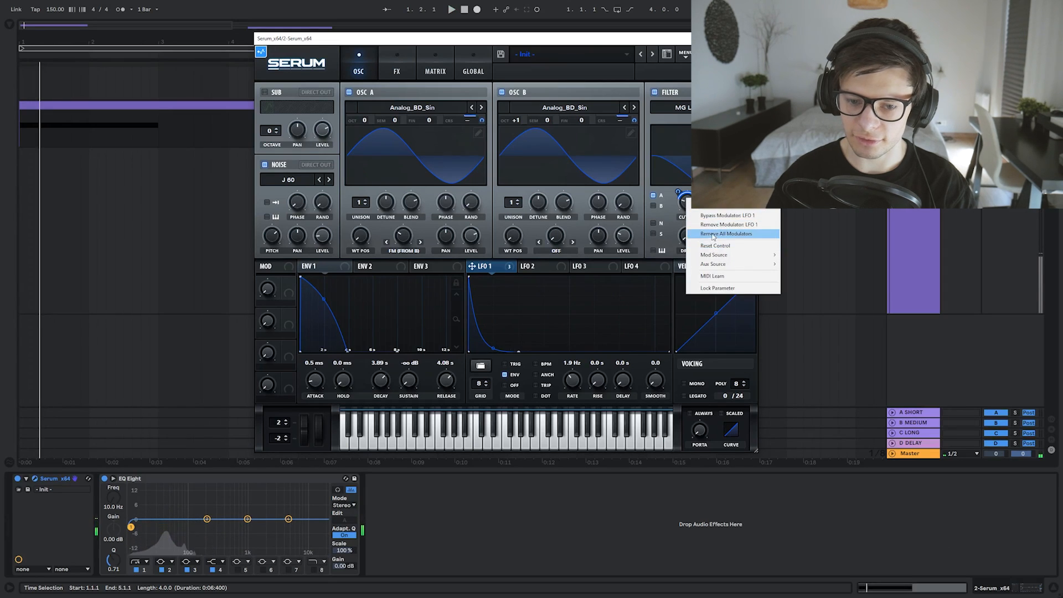
click(713, 234)
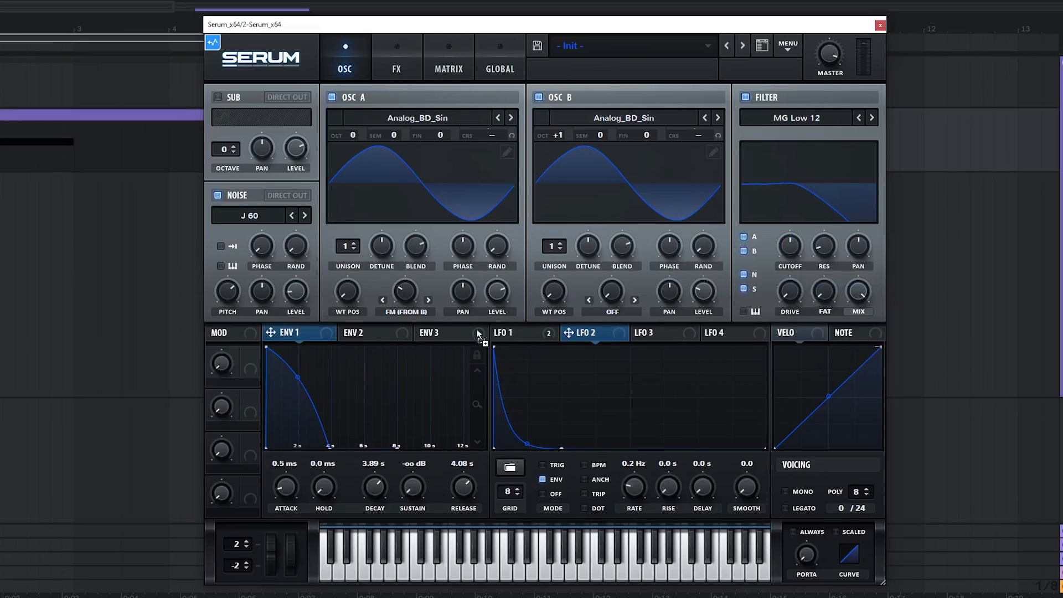
drag(794, 251, 792, 248)
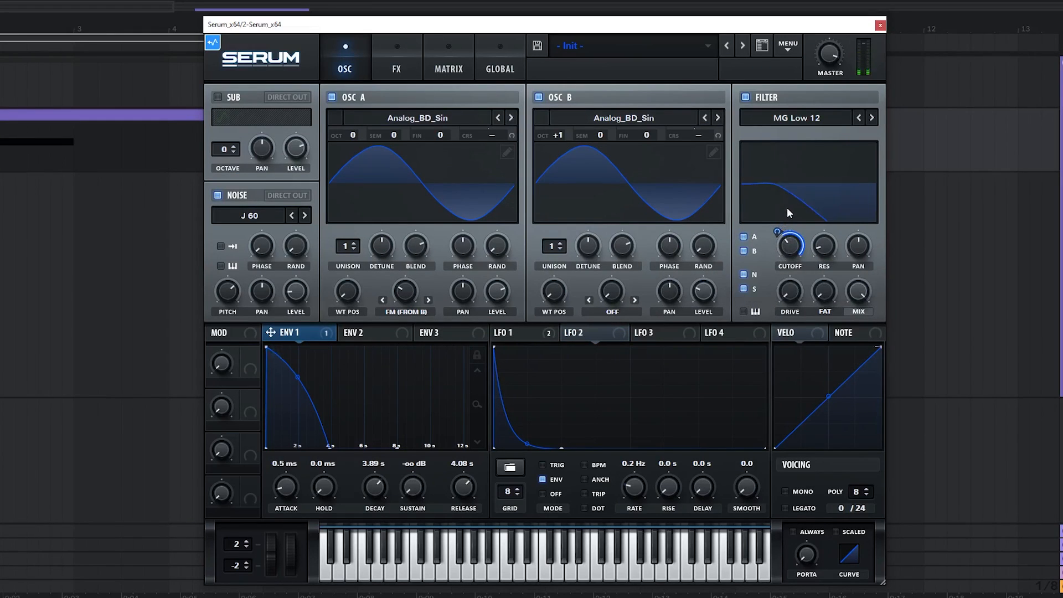
drag(777, 232, 778, 201)
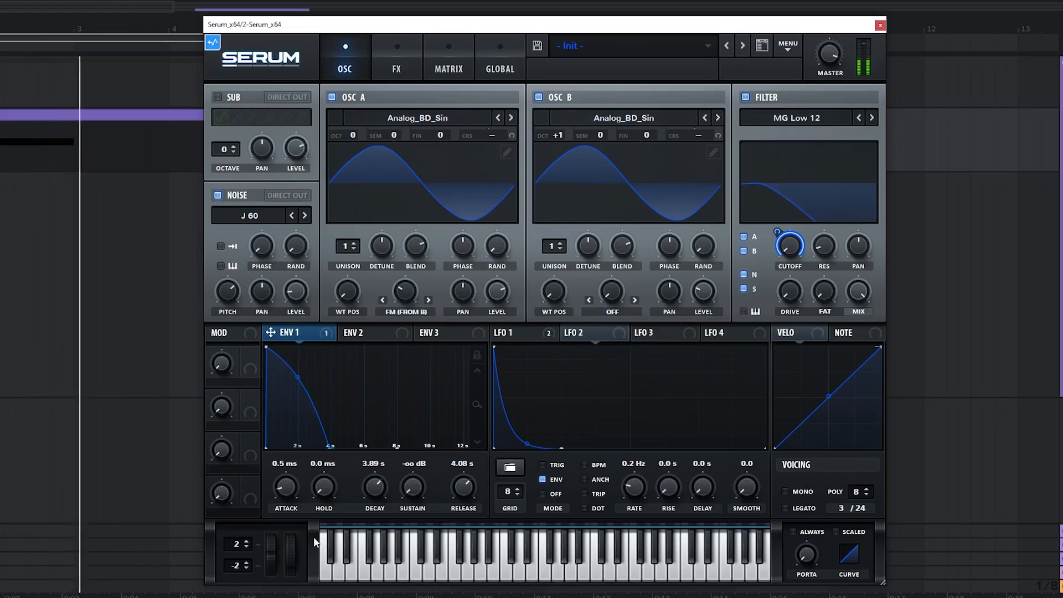
mouse_move(224, 149)
mouse_down()
mouse_move(228, 125)
mouse_move(221, 165)
mouse_move(229, 134)
mouse_move(222, 157)
mouse_up()
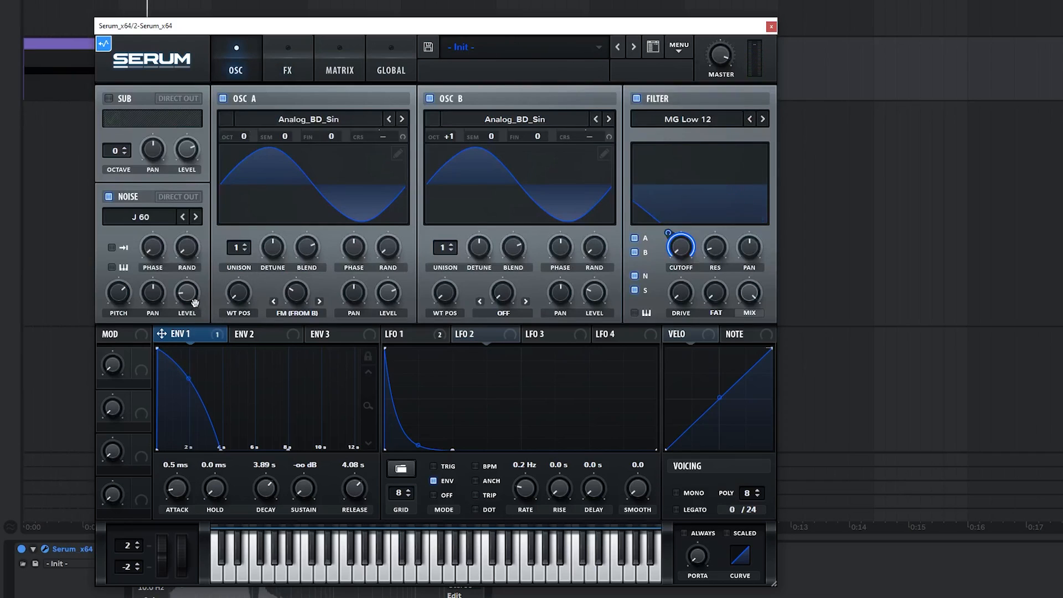
Reshape Env 1 with a fuller decay curve, a 5.59 s decay and a 3.57 s release.
drag(191, 444, 205, 442)
key(space)
drag(202, 398, 199, 393)
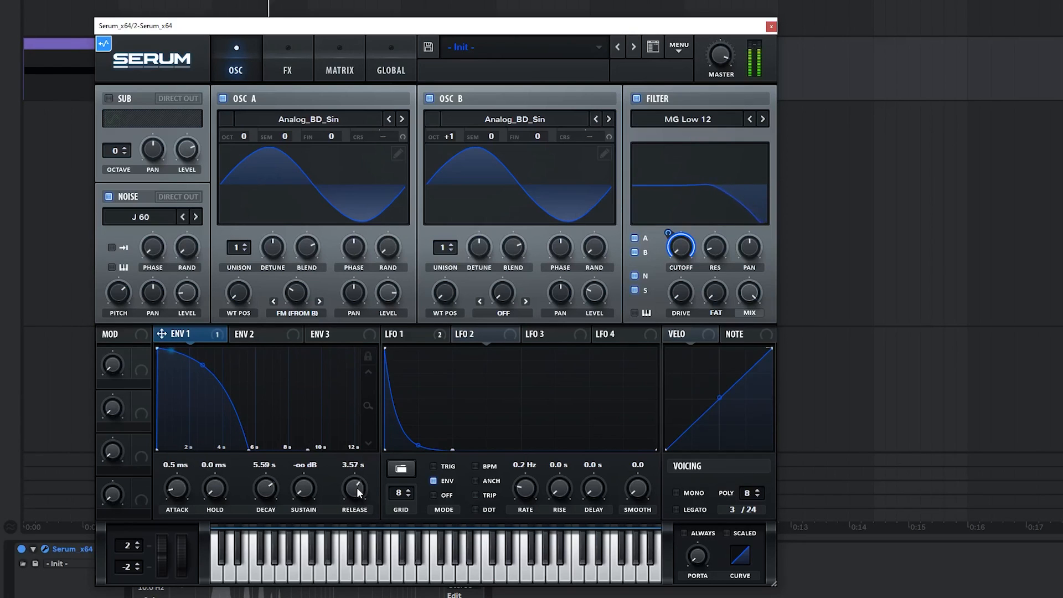
Add a multiband compressor after the distortion, bring its mix up slightly from 0 and audition the result repeatedly.
click(301, 68)
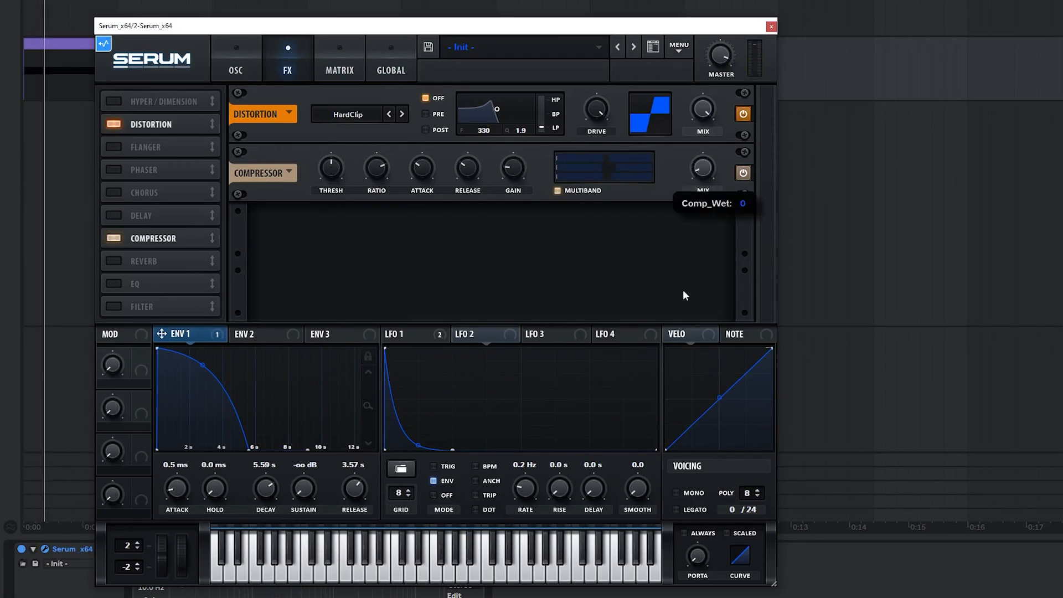
key(space)
drag(700, 168, 702, 146)
key(space)
key(space)
key(space)
key(space)
key(space)
key(space)
key(space)
key(space)
key(space)
key(space)
key(space)
key(space)
key(space)
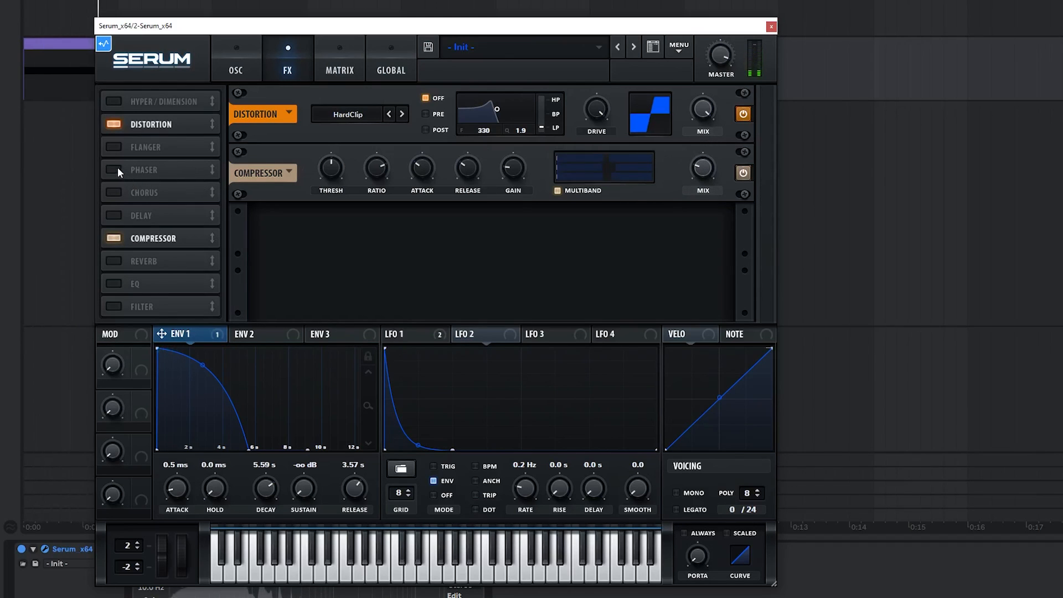
Add a Formant-I filter effect, raise its drive, set the cutoff to about 1667 Hz and adjust its mix.
mouse_move(258, 284)
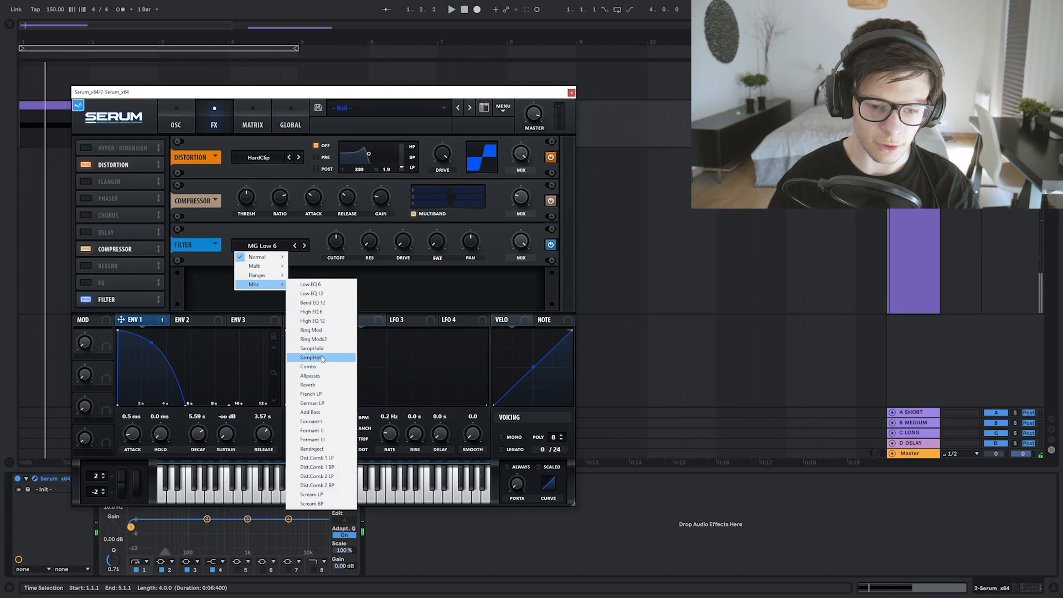
click(321, 331)
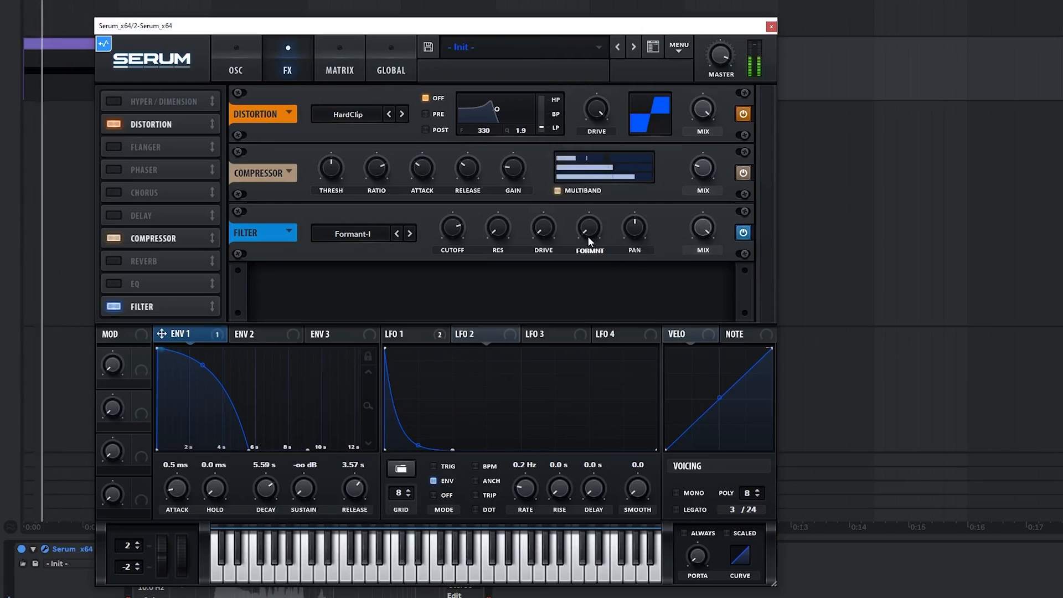
drag(545, 233, 551, 266)
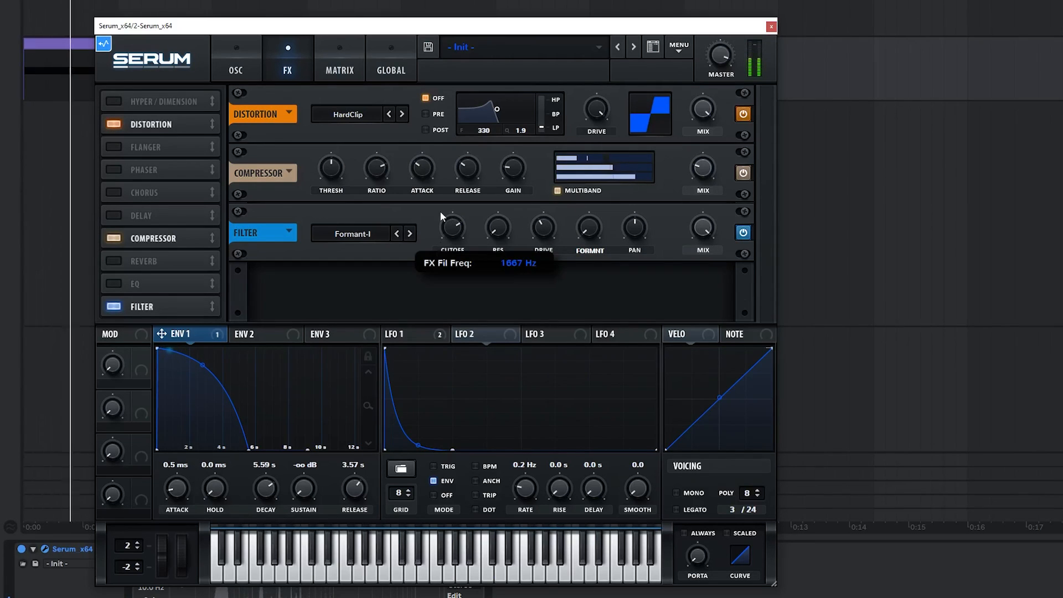
key(space)
drag(704, 228, 693, 155)
key(space)
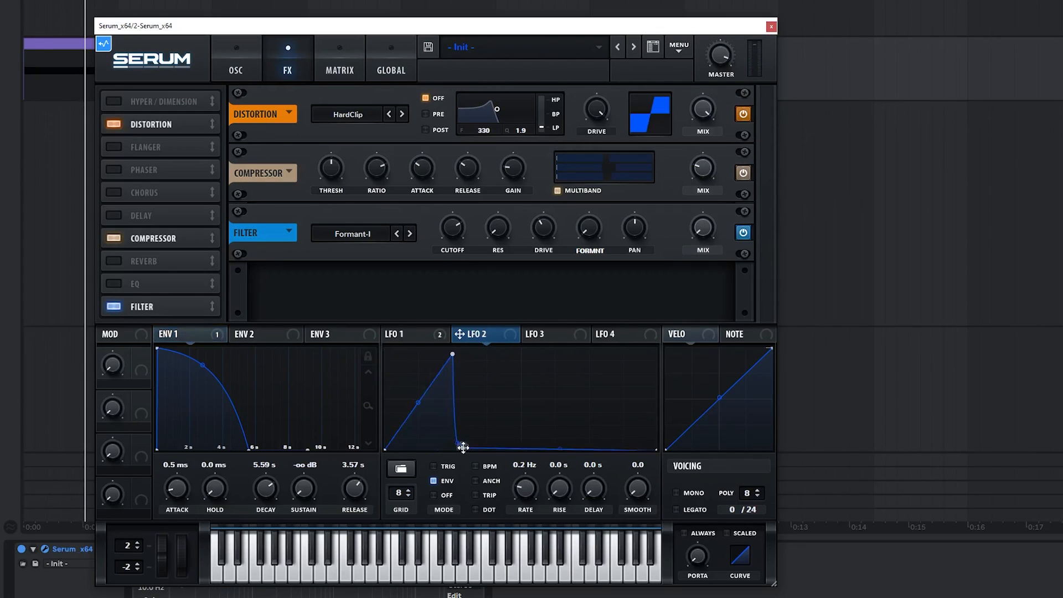
Reshape LFO 2 into a curved rise that holds at maximum at 1.0 Hz, assign it to the filter effect's mix at 25 and audition it.
drag(460, 447, 696, 350)
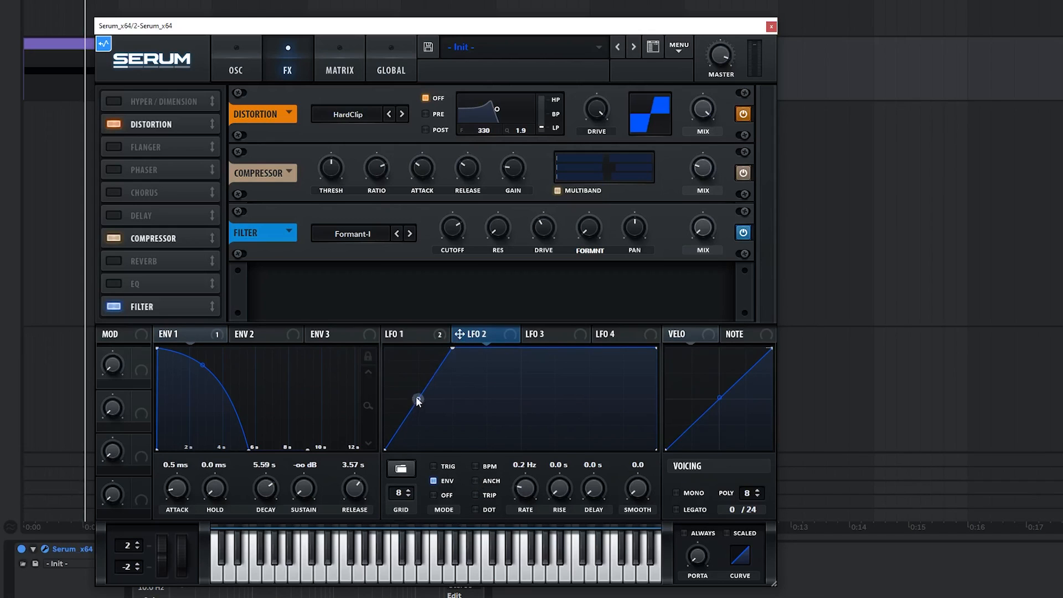
drag(711, 248, 685, 246)
key(space)
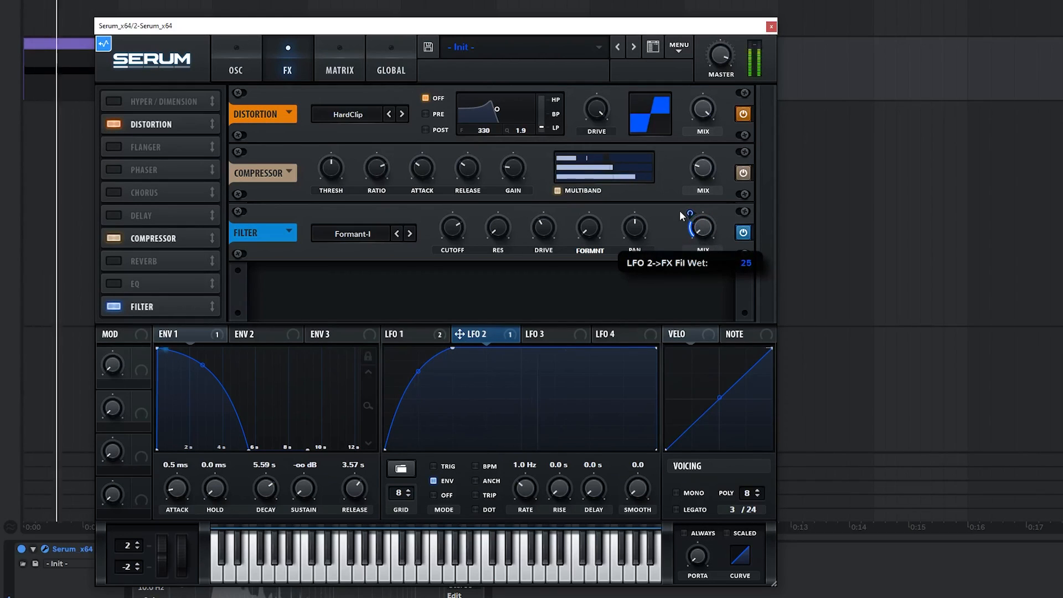
key(space)
drag(690, 214, 690, 221)
key(space)
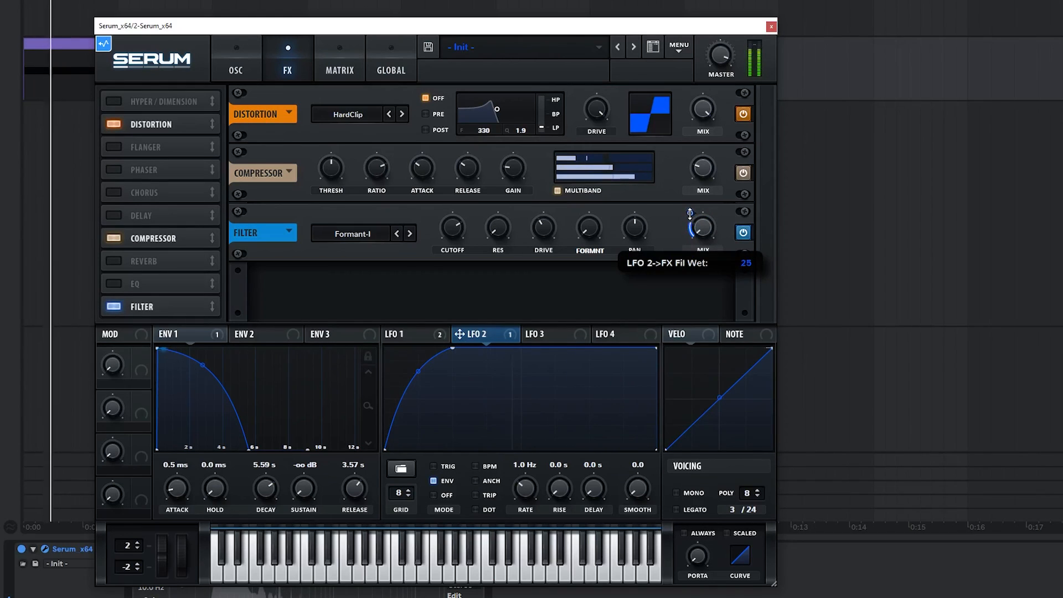
Lower the Formant-I filter's cutoff, raise LFO 2's modulation of its mix to 100 and audition the bass.
drag(453, 247, 542, 397)
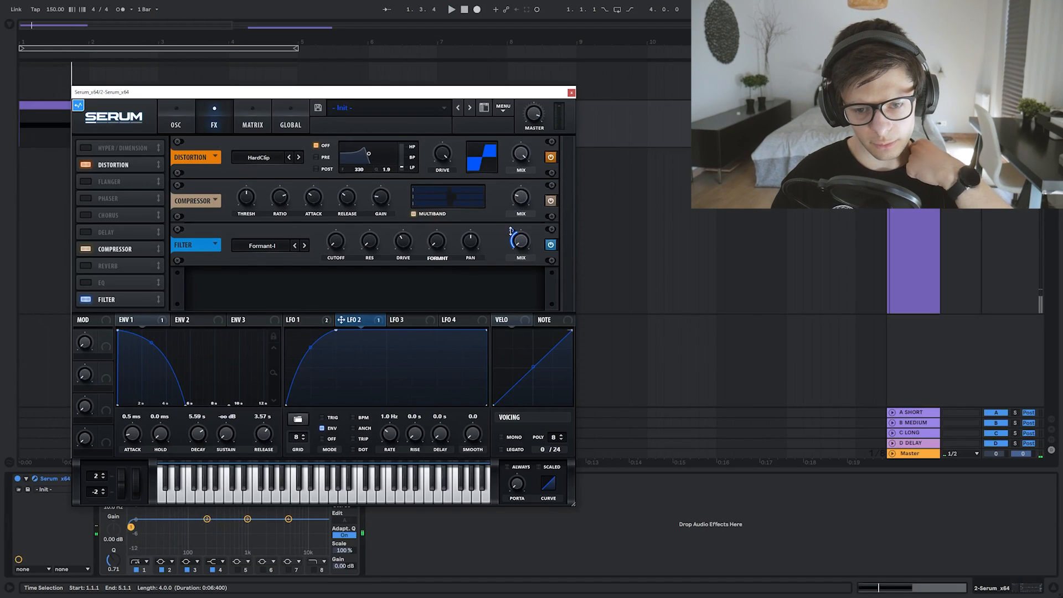
right_click(511, 231)
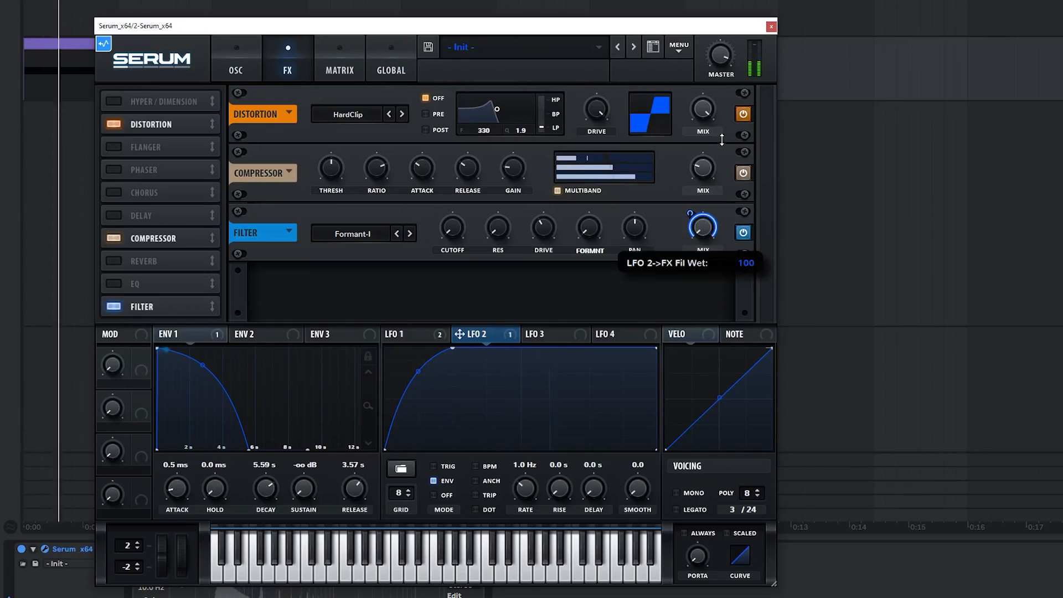
key(space)
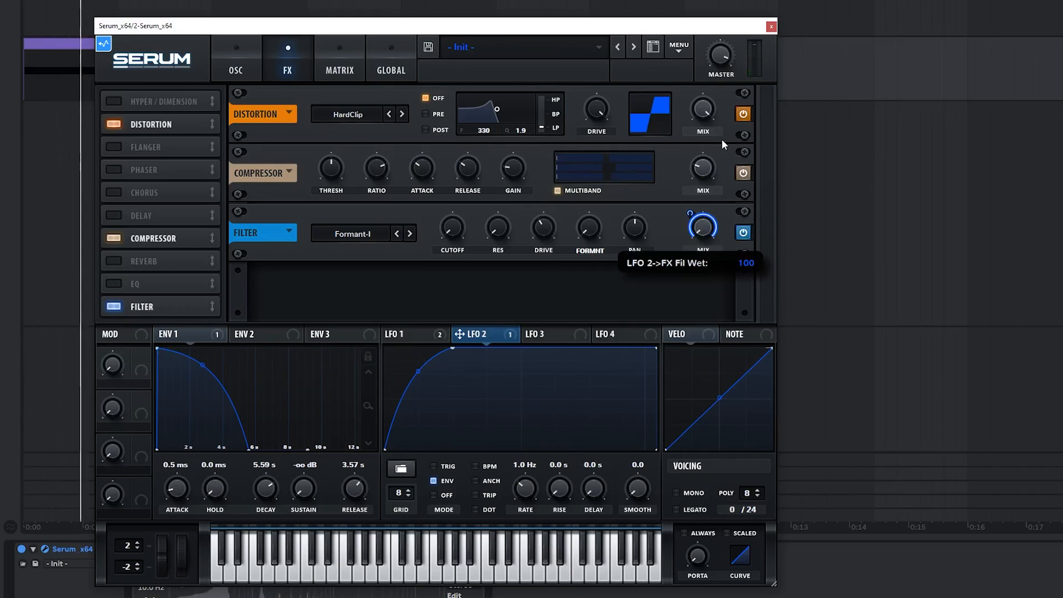
Move the filter effect ahead of the distortion and try different mix modulation, resonance and drive settings, raising the drive to about 89%.
drag(166, 307, 166, 123)
right_click(692, 94)
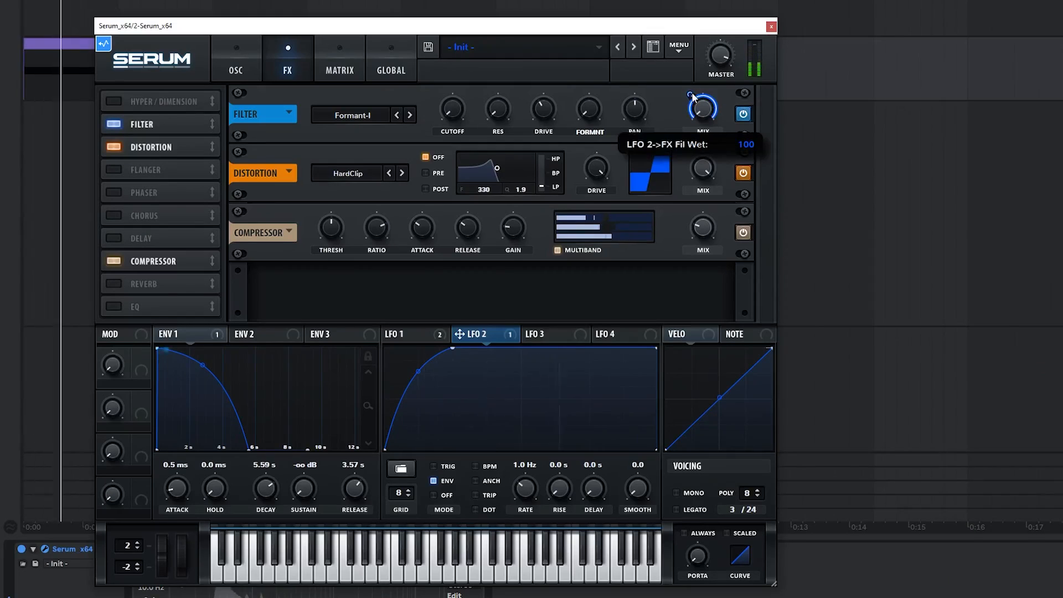
drag(689, 112, 690, 82)
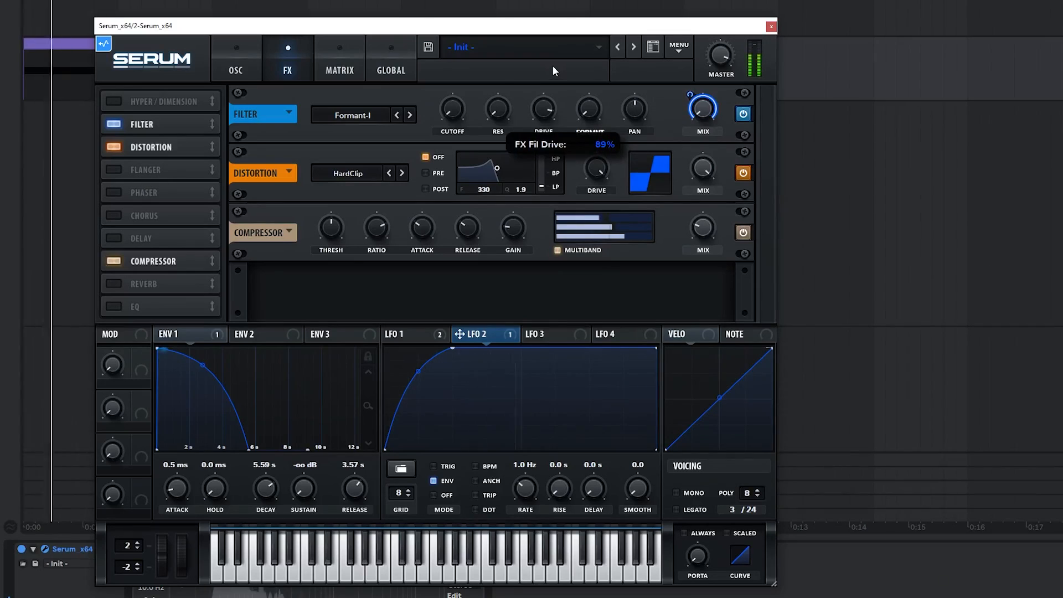
drag(553, 66, 554, 51)
drag(504, 110, 524, 128)
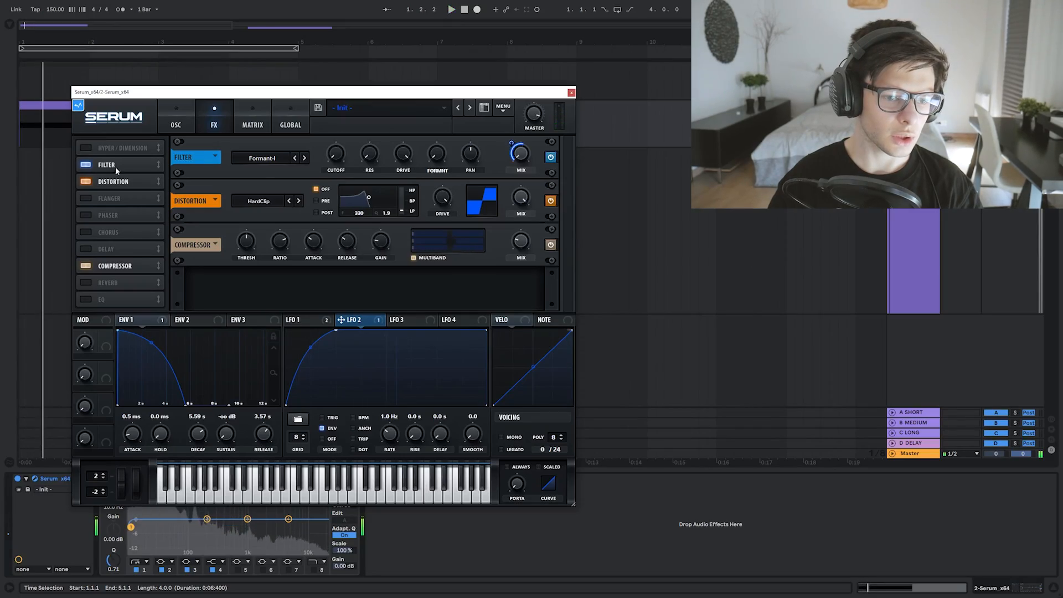
Switch off the Formant-I filter effect and place the compressor directly after the distortion in the effects order.
click(114, 124)
drag(124, 207, 124, 200)
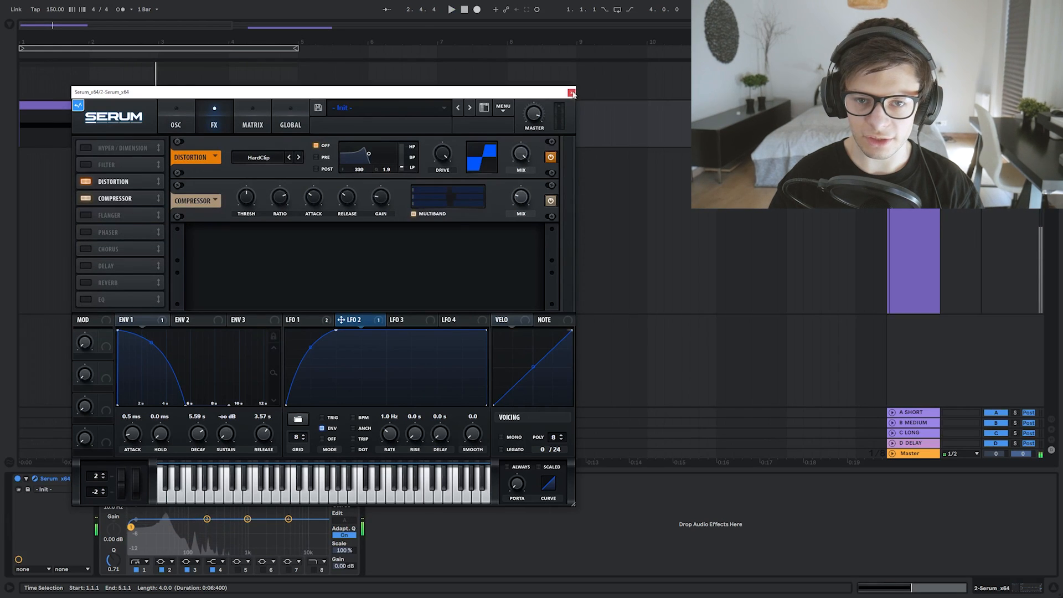
Close the synth window, record the bass clip onto the audio track and move the recording to about bar 6.
click(572, 92)
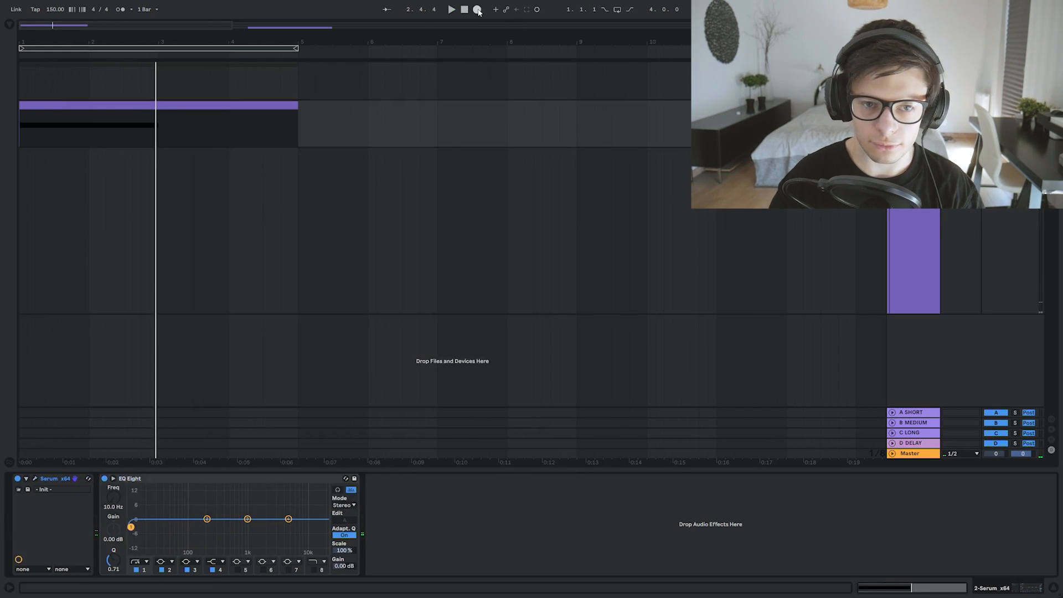
click(477, 9)
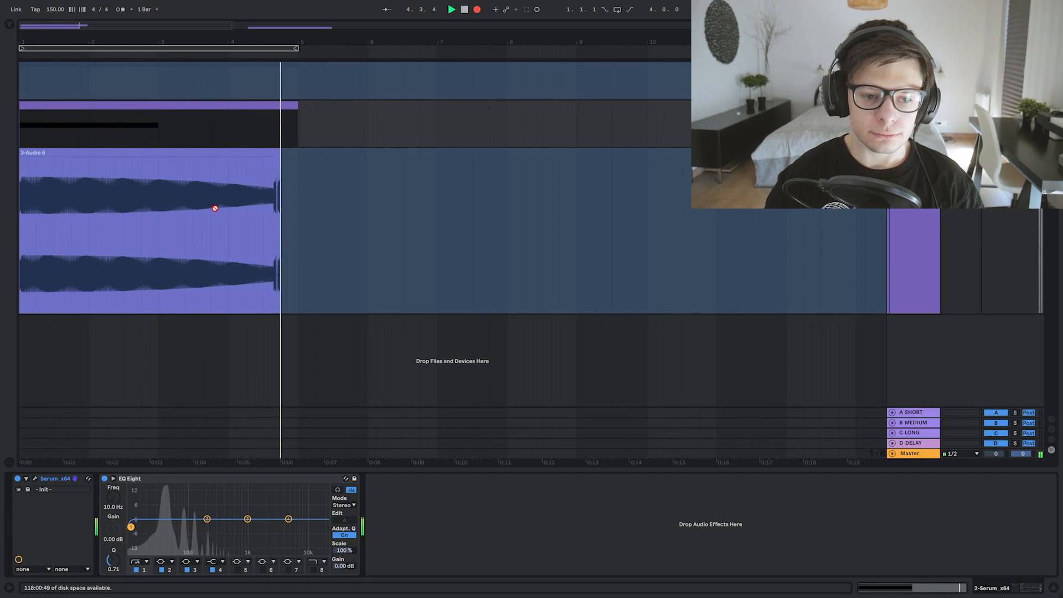
key(space)
drag(235, 152, 610, 180)
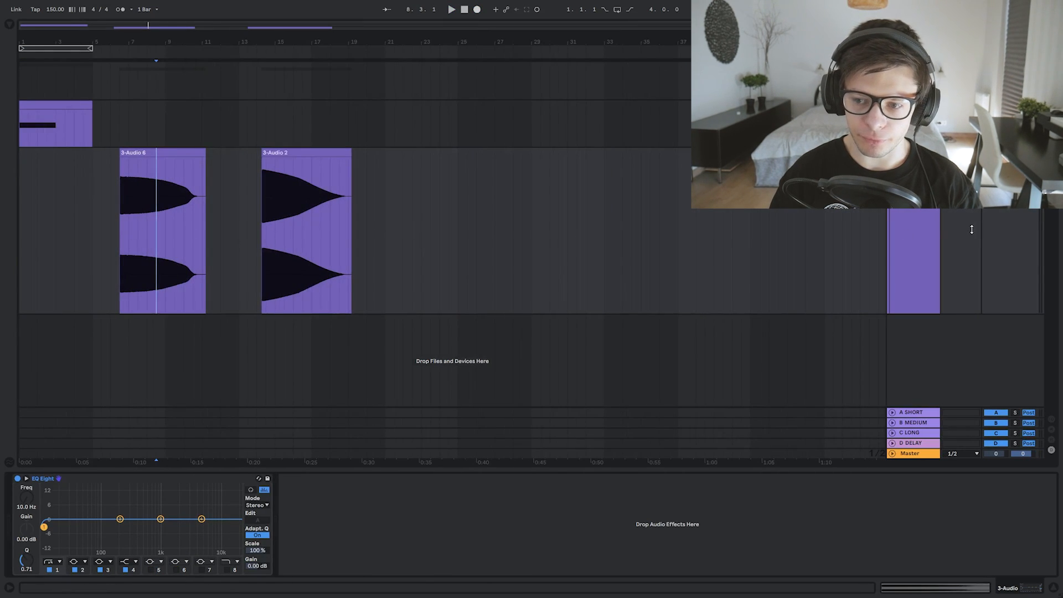
Load the recorded bass into a sampler on a new MIDI track, set its glide mode to Glide and adjust the glide time.
key(ctrl+shift+t)
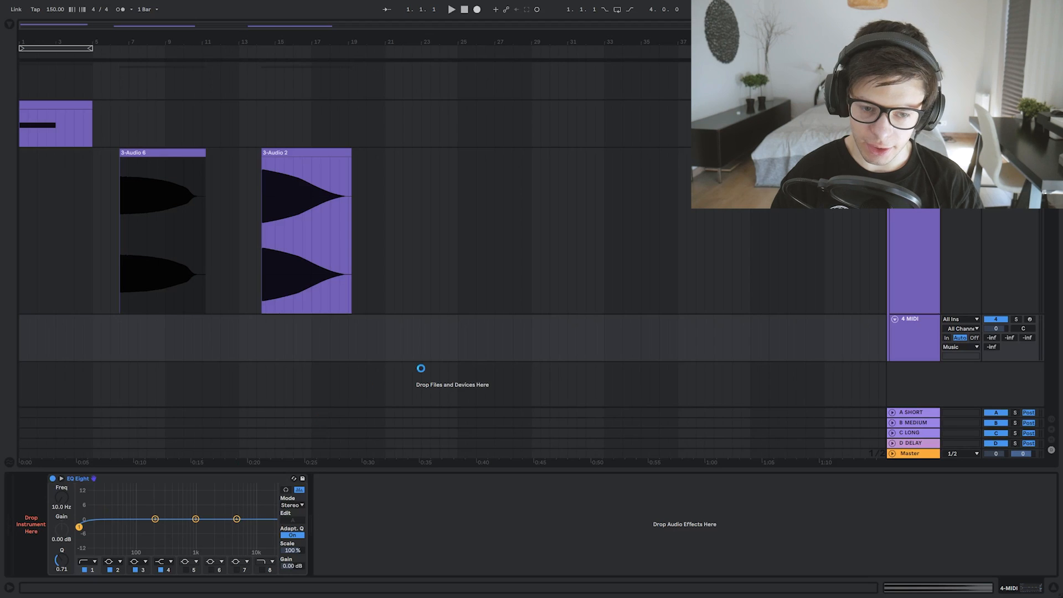
click(357, 479)
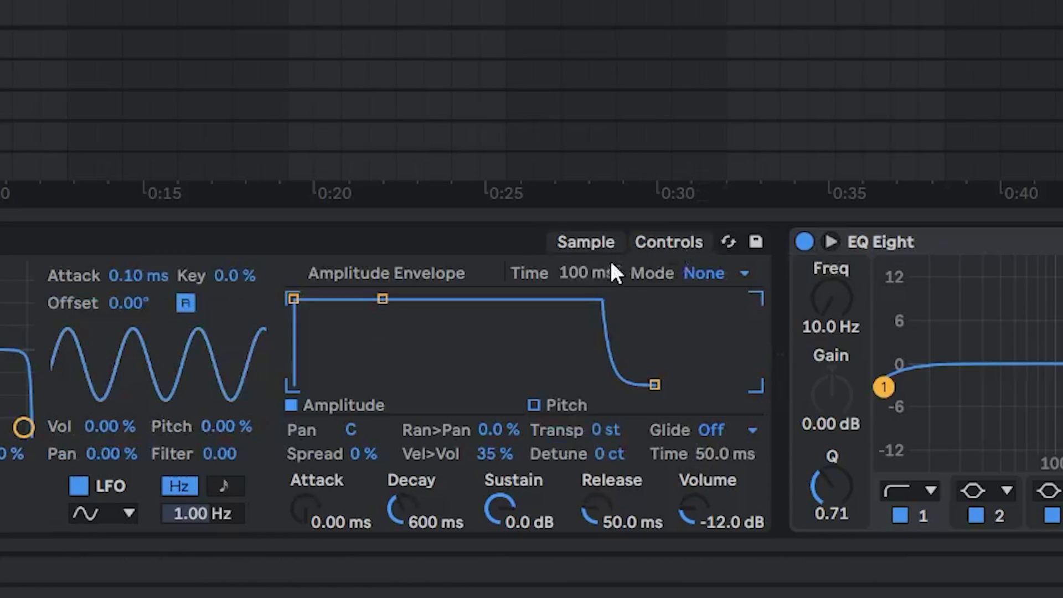
click(739, 430)
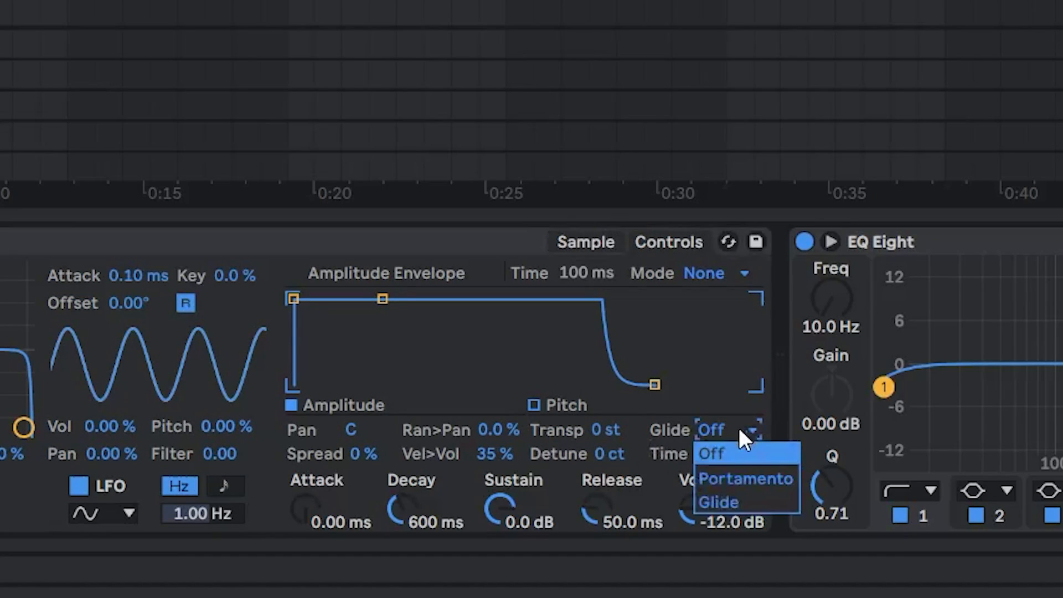
click(726, 500)
drag(723, 457, 723, 438)
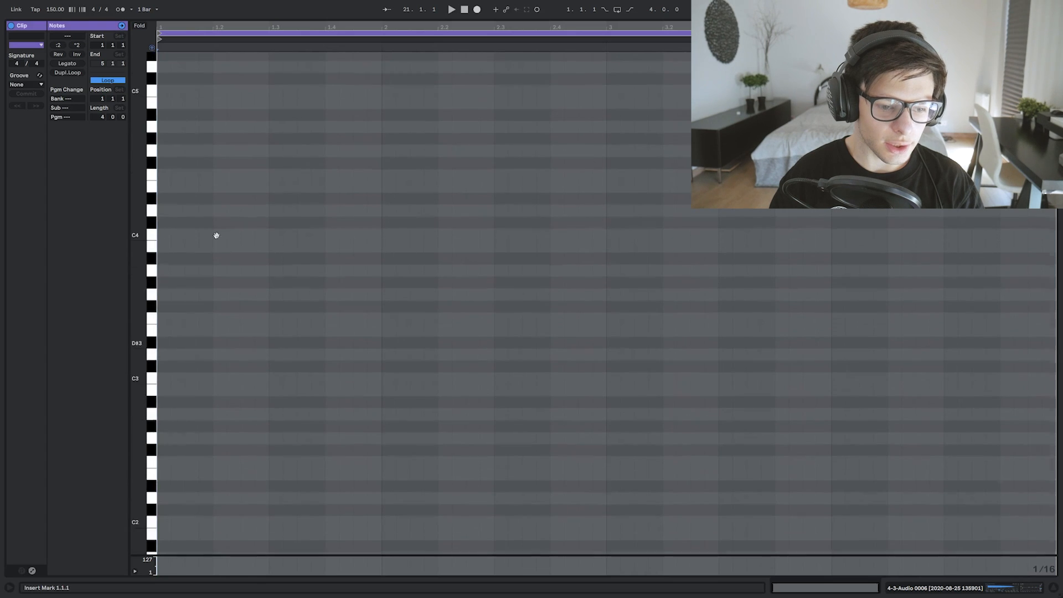
Adjust the sustained note in the Serum clip, re-record the bass to audio and load the new recording into the sampler.
scroll(192, 271, up, 3)
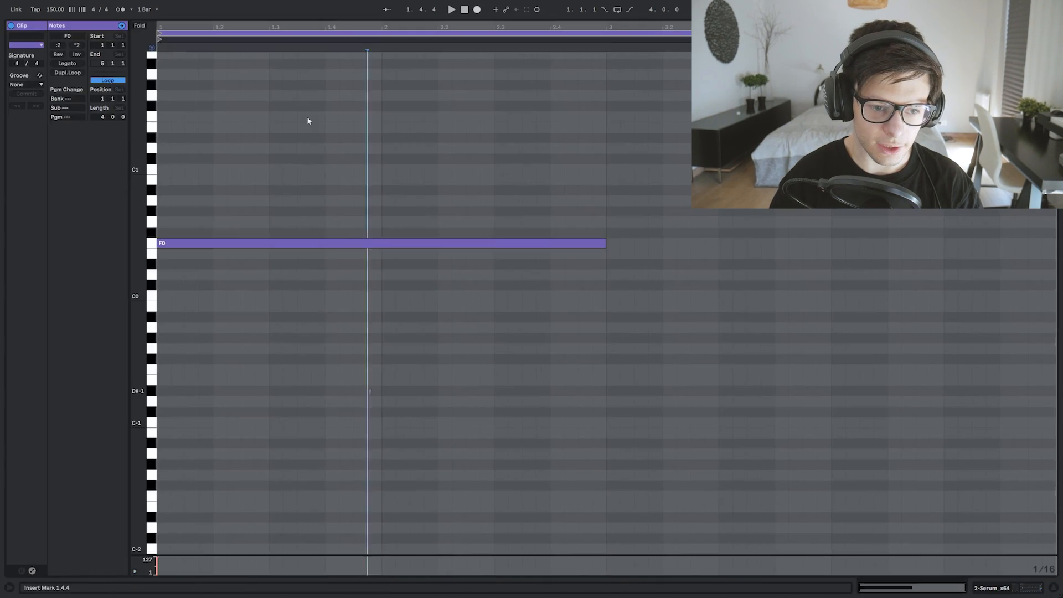
drag(194, 254, 188, 315)
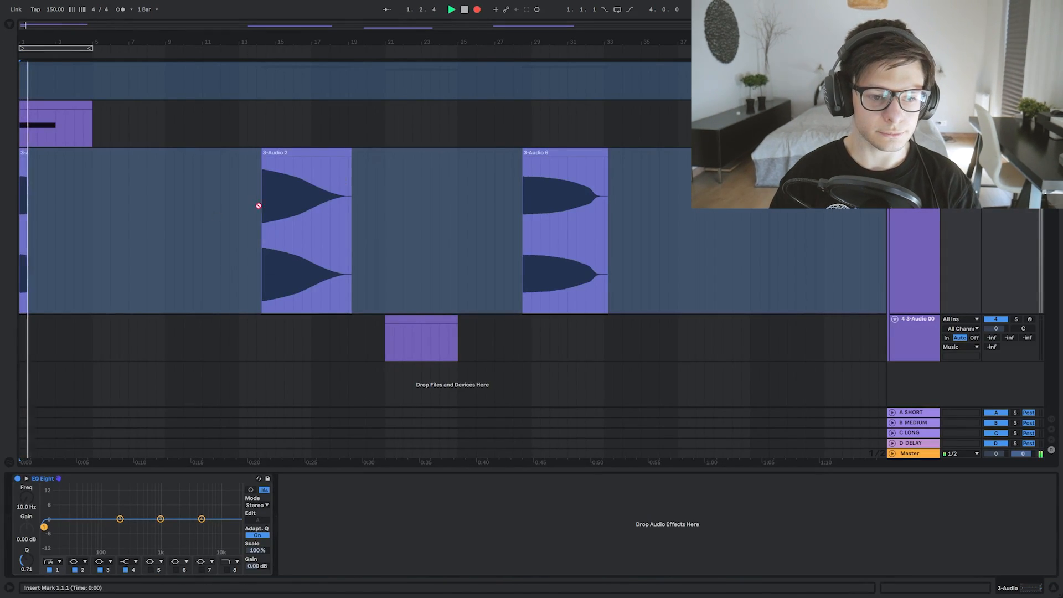
scroll(67, 243, up, 3)
scroll(475, 238, up, 2)
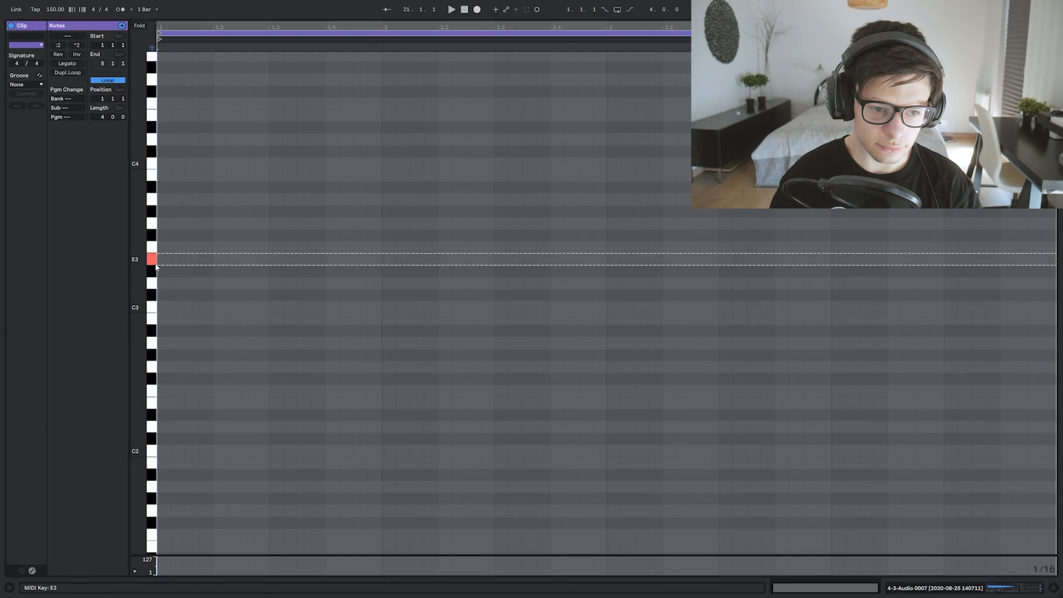
Draw a two-bar bass pattern in the sampler's clip with E3, E4, A#2, B4, A#4 and A#3 notes.
mouse_move(161, 258)
mouse_down()
mouse_move(325, 257)
mouse_move(307, 241)
mouse_up()
click(272, 259)
click(293, 271)
click(287, 241)
key(shift+Up)
key(space)
Audition the bass pattern in the arrangement and lengthen the A#4 note to end at 2.4.3.
scroll(353, 249, up, 2)
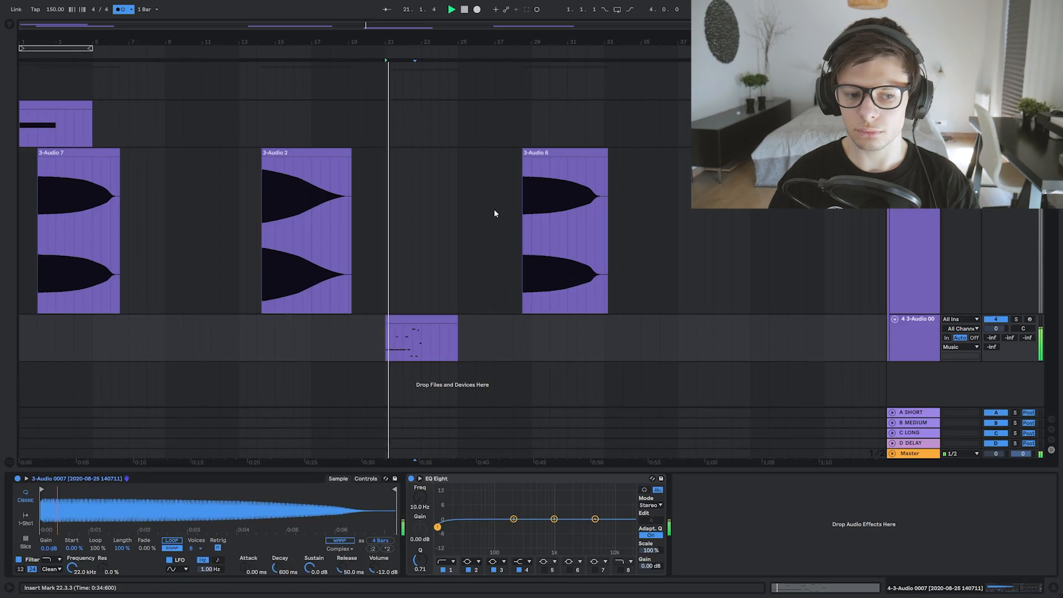
scroll(401, 319, up, 5)
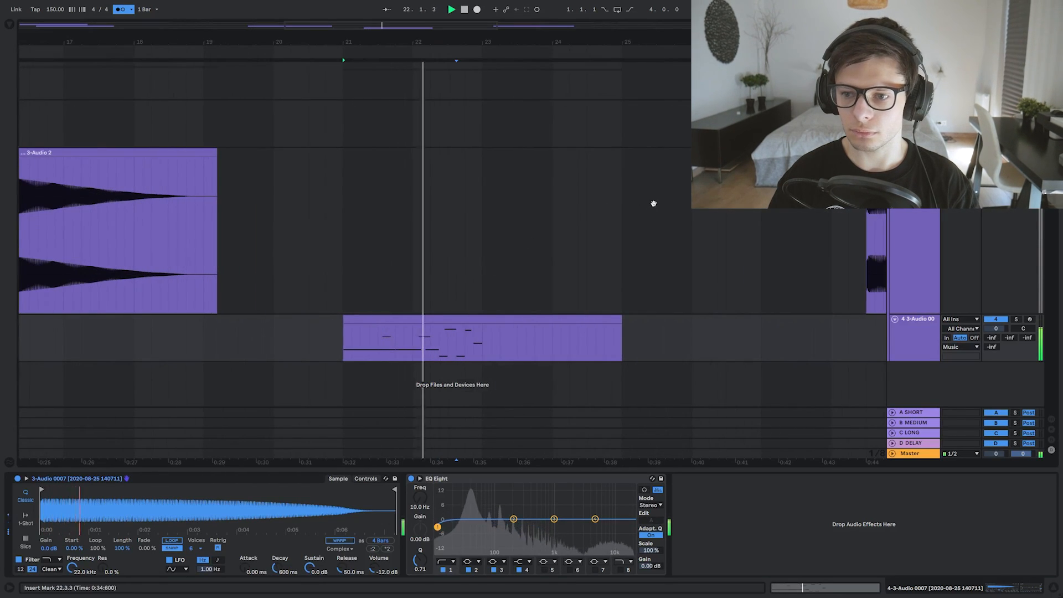
scroll(659, 203, right, 1)
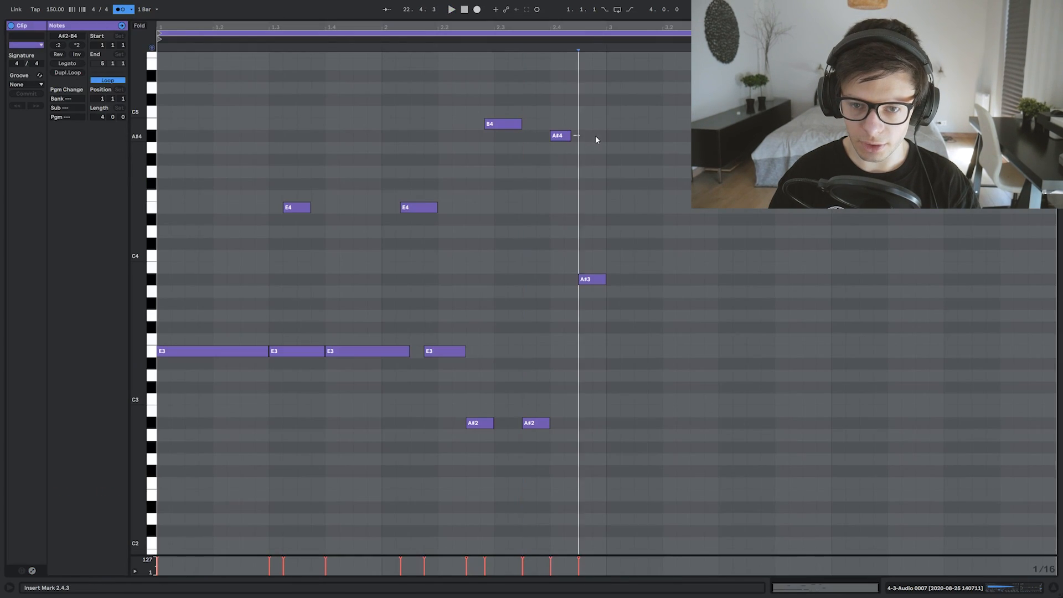
drag(572, 135, 578, 136)
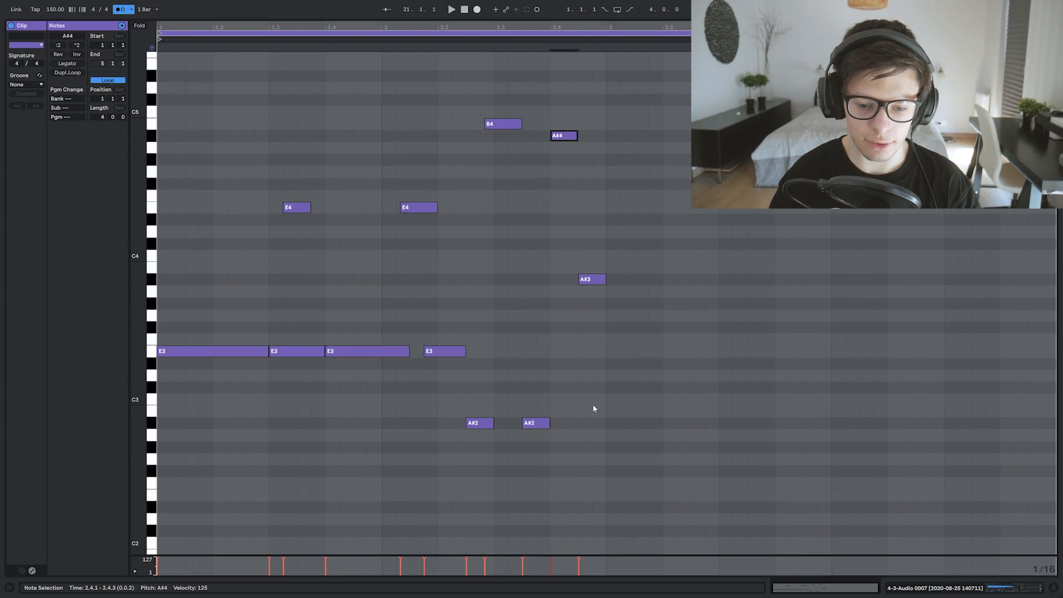
Repeat the two-bar bass pattern to fill bars 21 to 25 and arrange the full_drop_drums_150bpm loop on a track beneath it.
key(shift+Tab)
key(shift+Tab)
key(shift+Tab)
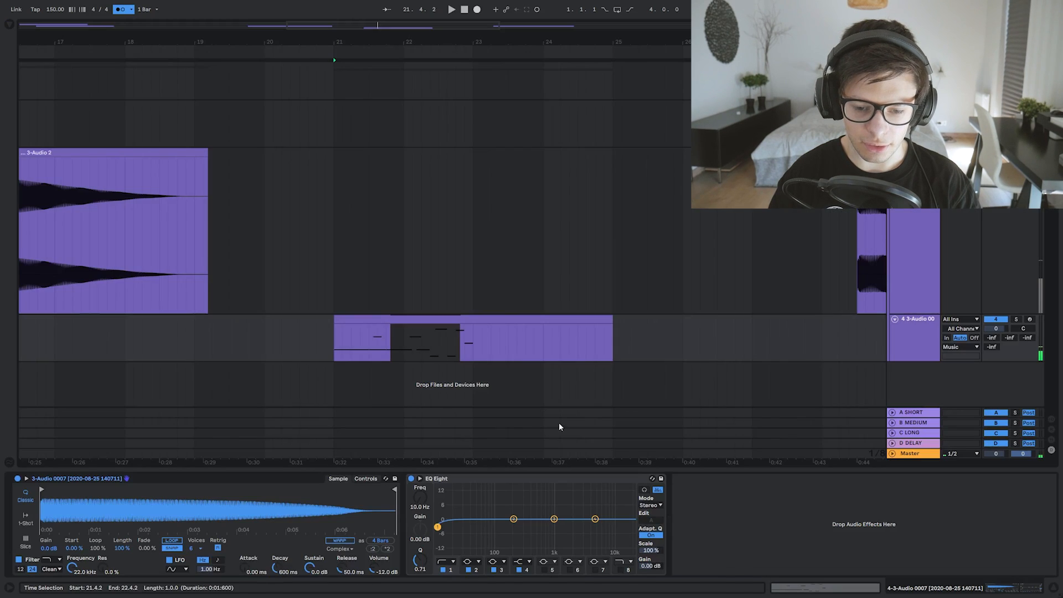
drag(630, 344, 537, 444)
click(473, 335)
click(428, 353)
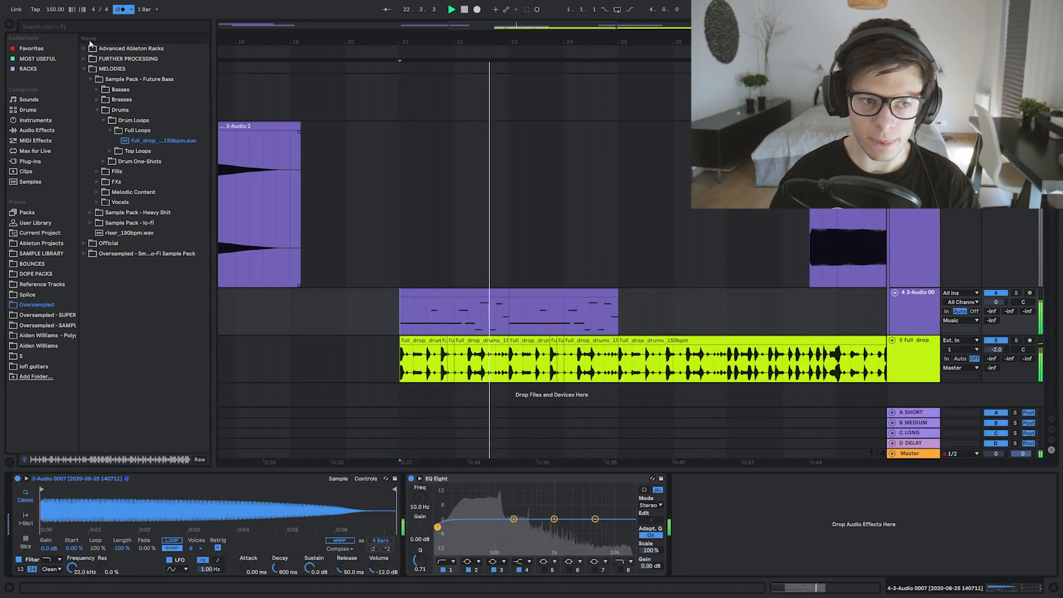
Audition the sampled bass pattern together with the drum loop from bar 21.
drag(608, 295, 577, 268)
scroll(588, 263, down, 3)
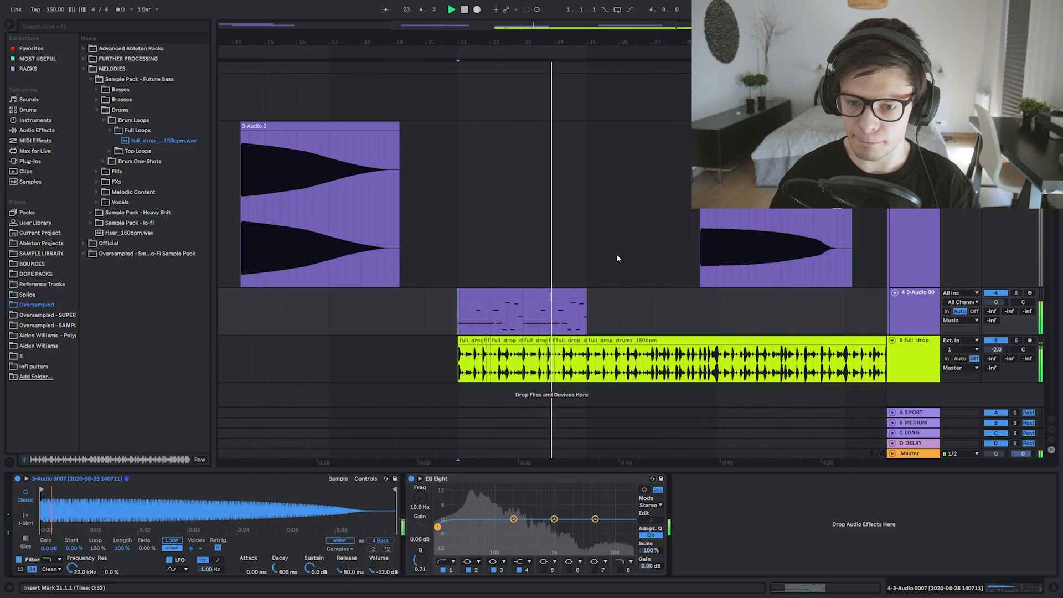
click(666, 247)
click(468, 324)
key(space)
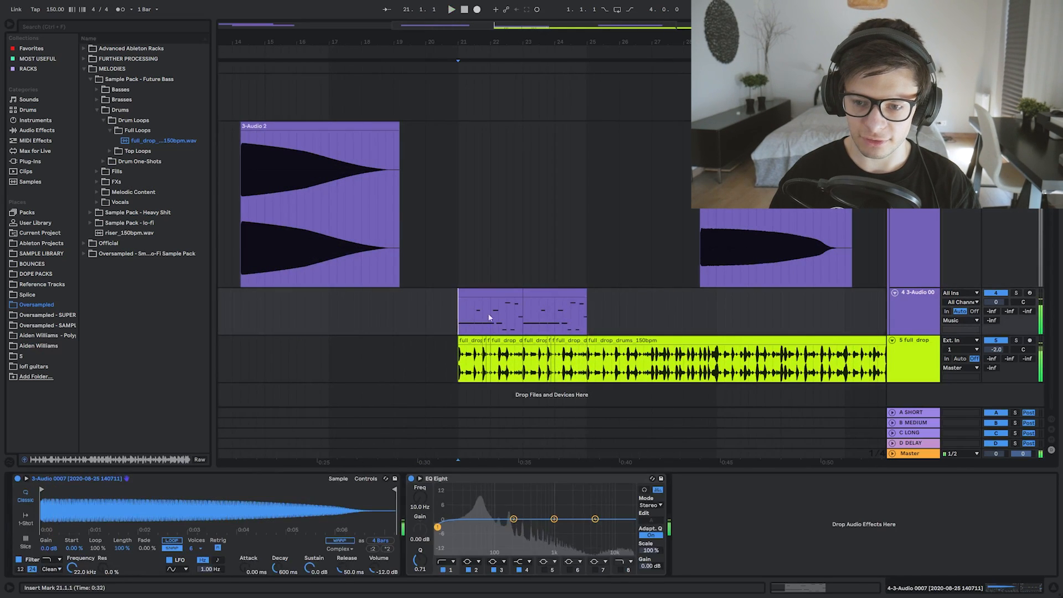
Replace the sampler's sample with the 3-Audio 6 recording and play the bass pattern with the drums from bar 21.
click(701, 216)
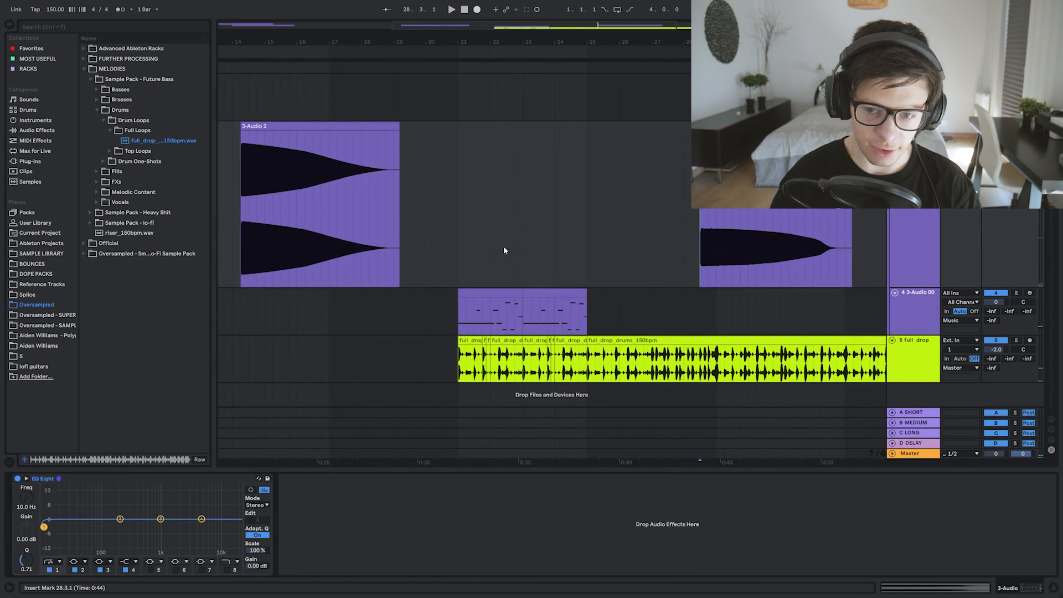
click(461, 320)
scroll(564, 212, down, 3)
key(space)
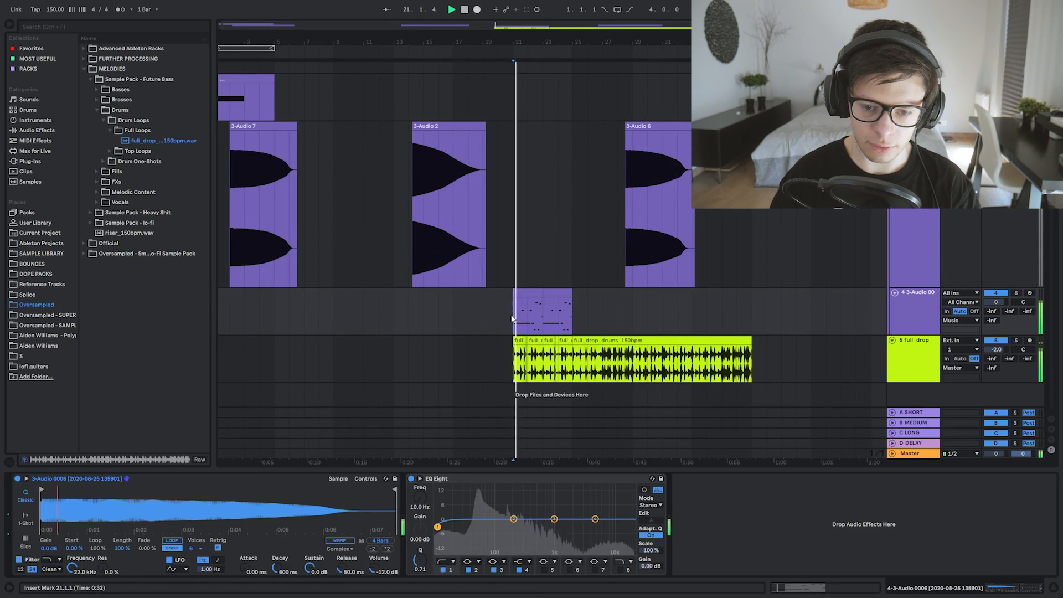
scroll(529, 322, up, 3)
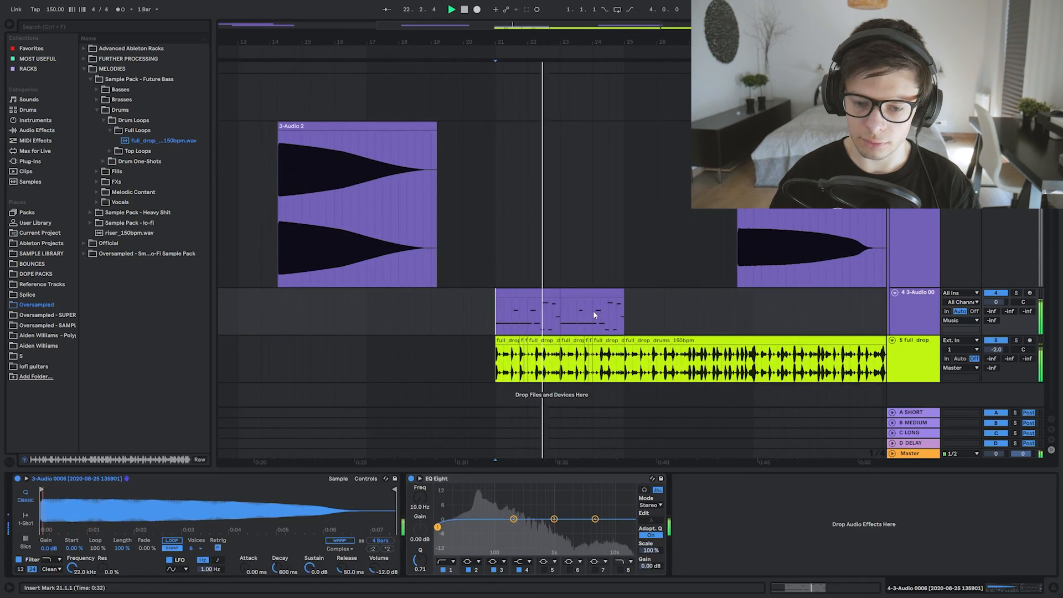
Replace the sampler's sample with the 3-Audio 2 recording and play the bass pattern with the drums from bar 21.
click(425, 168)
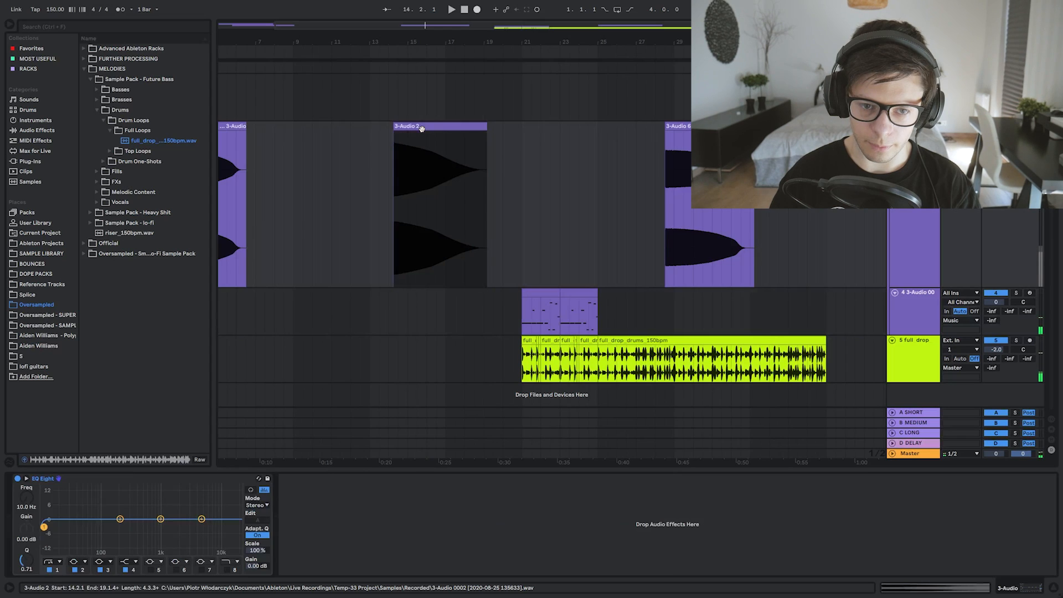
drag(161, 531, 161, 526)
click(522, 318)
key(space)
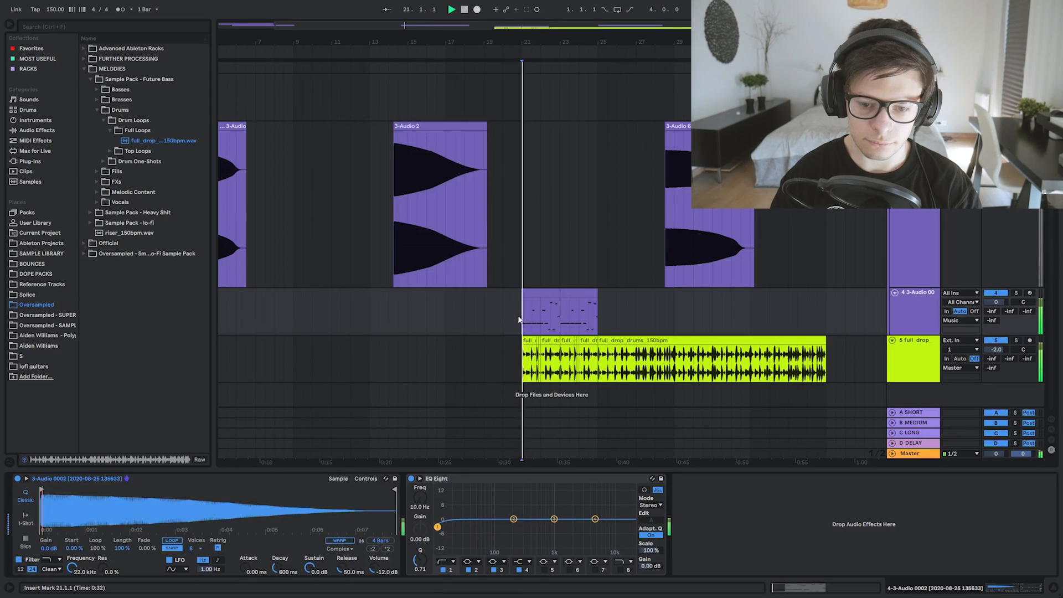
scroll(516, 319, down, 2)
scroll(548, 317, down, 2)
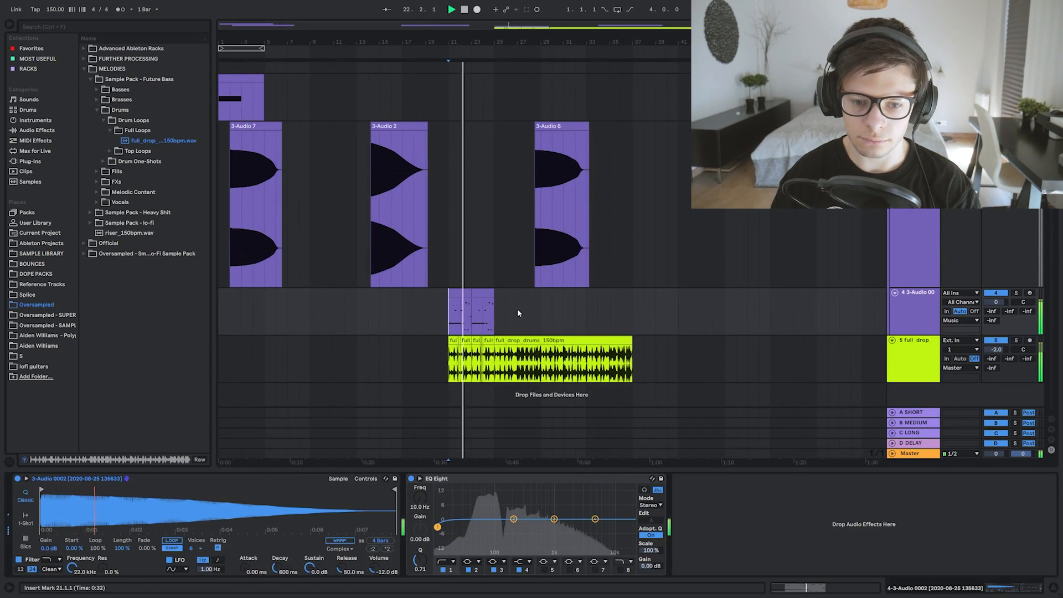
Move the 3-Audio 7 clip to start at about bar 6 and set Serum's SoftClip distortion drive to 100%.
drag(262, 128, 311, 138)
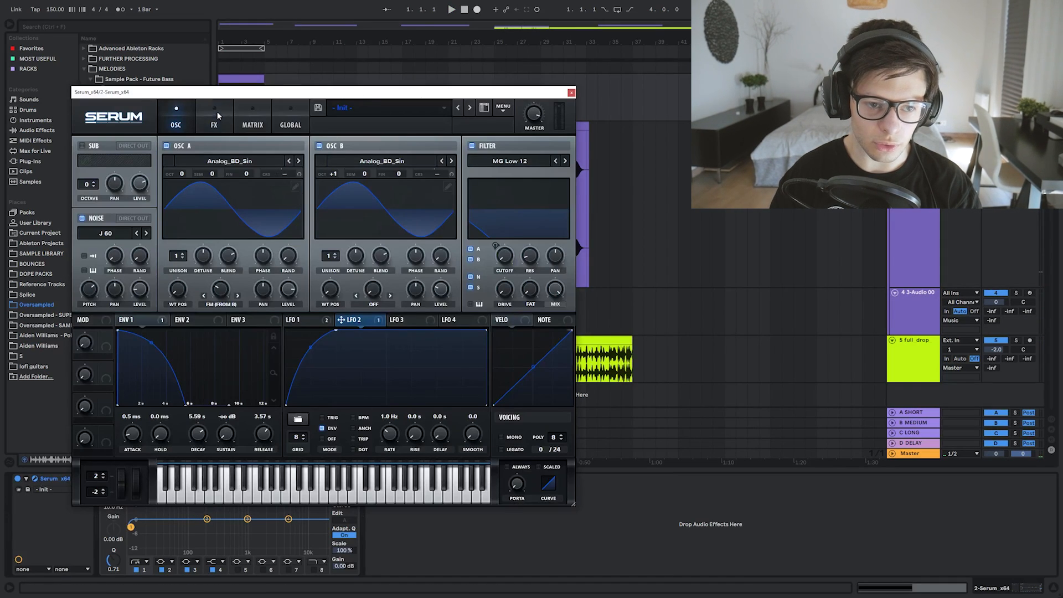
click(214, 119)
click(259, 157)
click(256, 178)
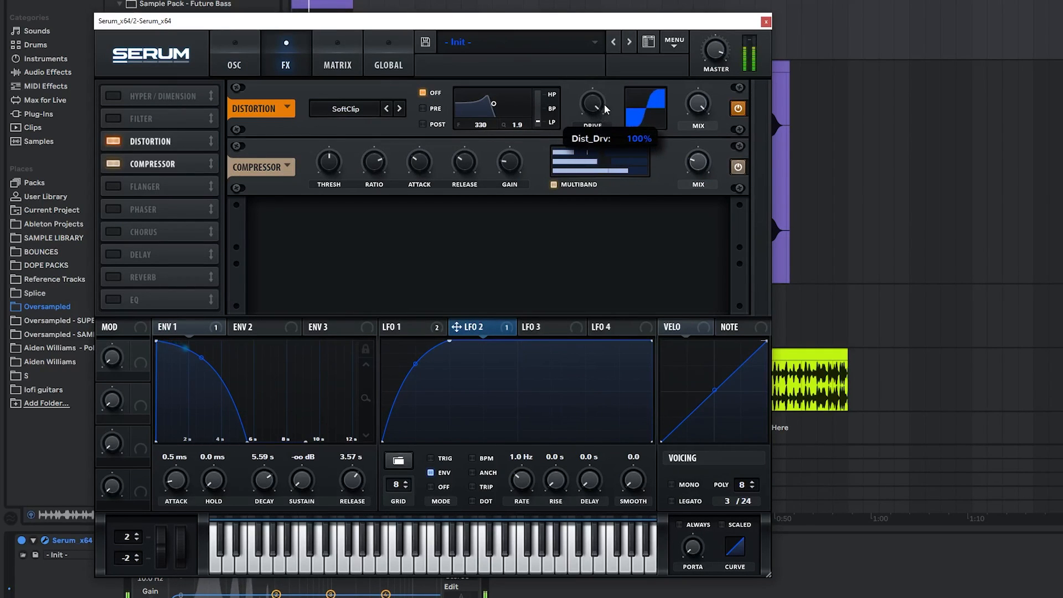
Adjust the noise oscillator's level in Serum and toggle oscillator B off and on to compare the sound.
click(234, 58)
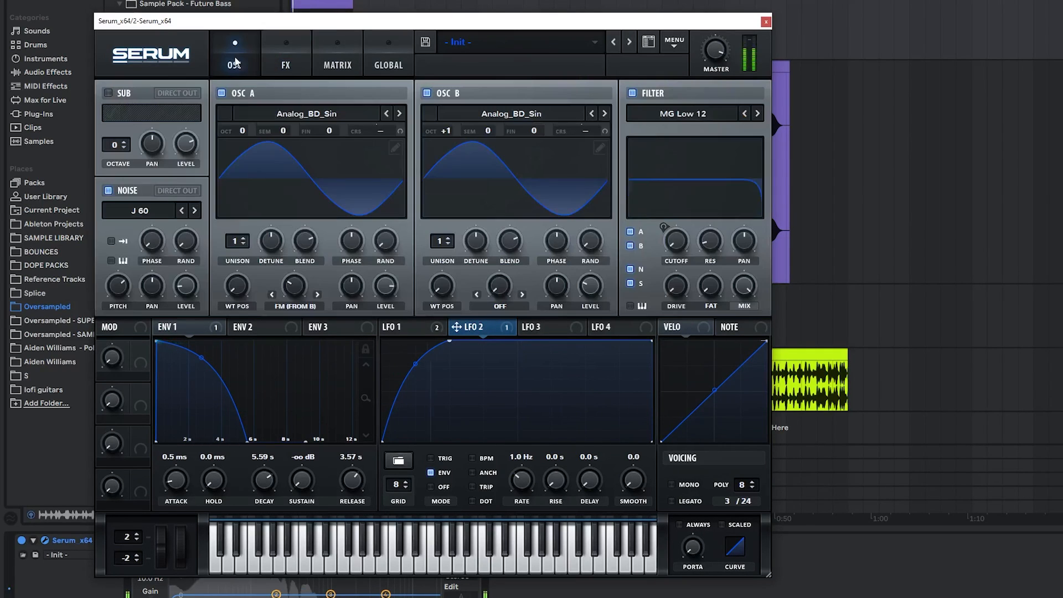
double_click(190, 289)
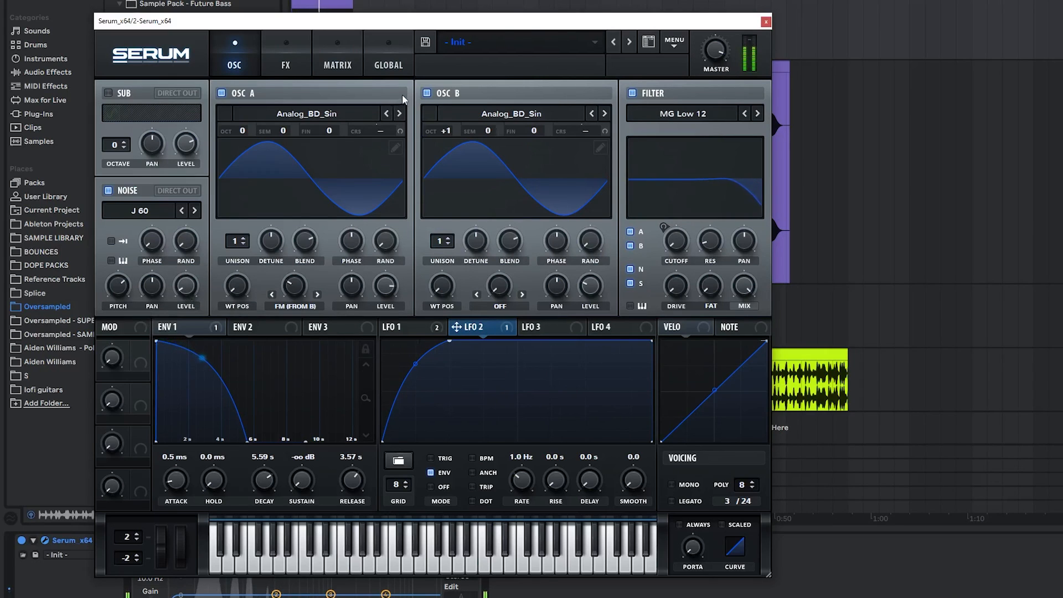
click(427, 93)
click(427, 93)
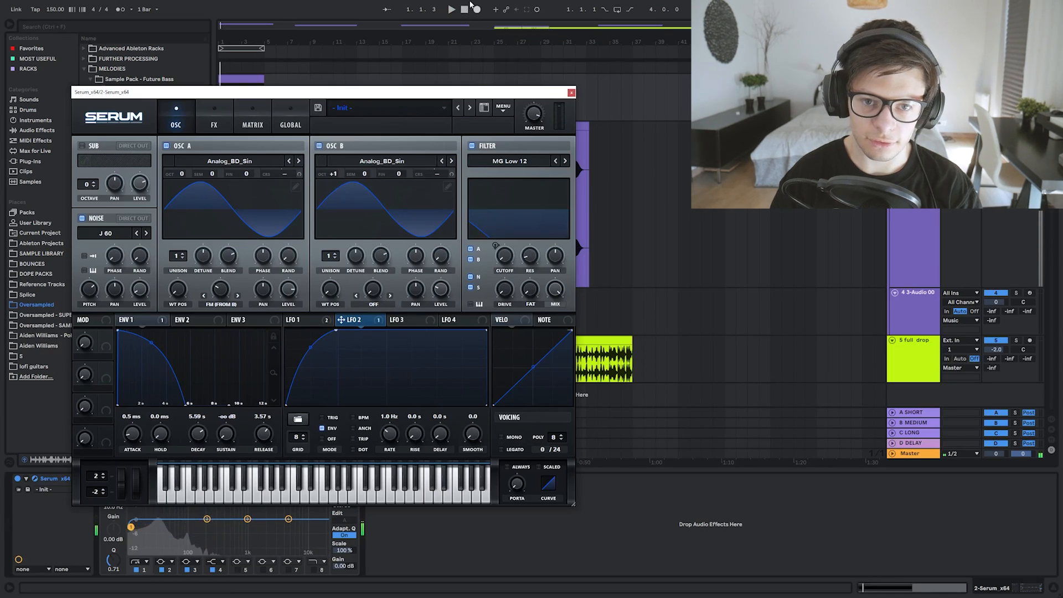
Record the altered Serum bass note onto the audio track from bar 1 to about bar 5.
click(479, 10)
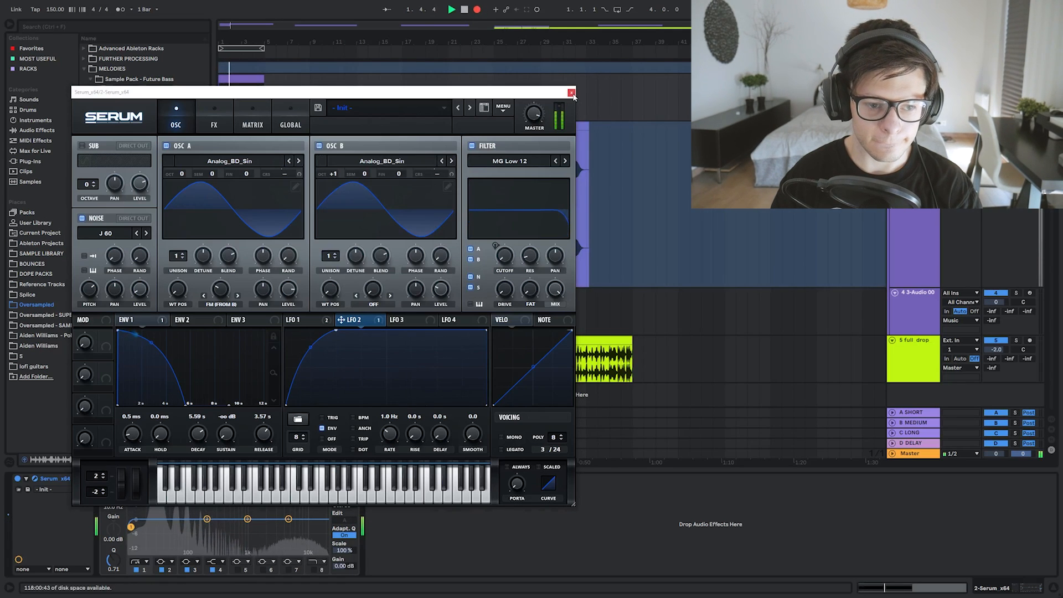
click(572, 94)
scroll(233, 221, up, 7)
scroll(392, 214, down, 1)
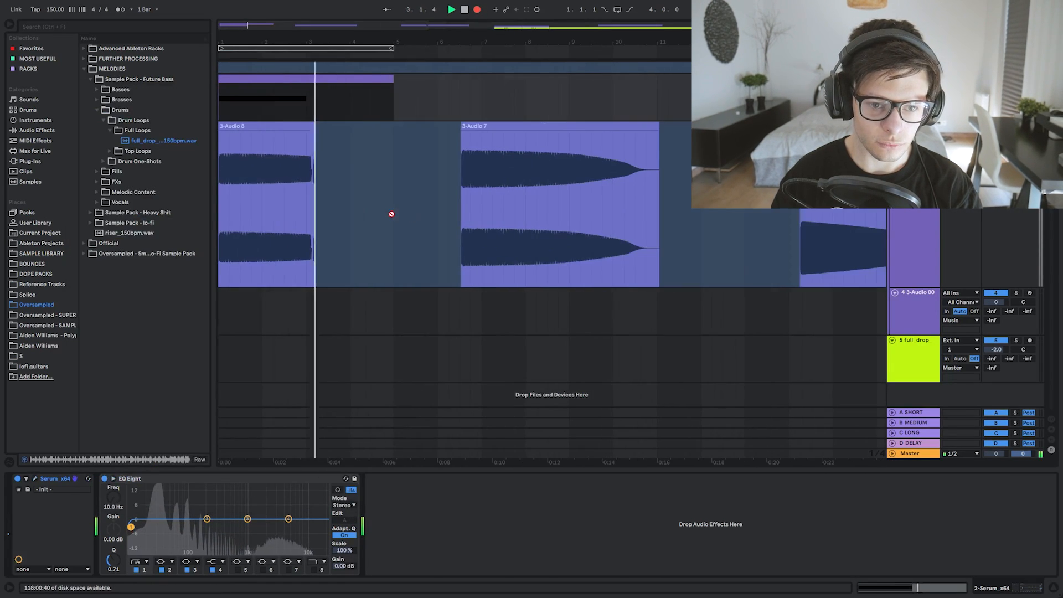
scroll(332, 218, down, 3)
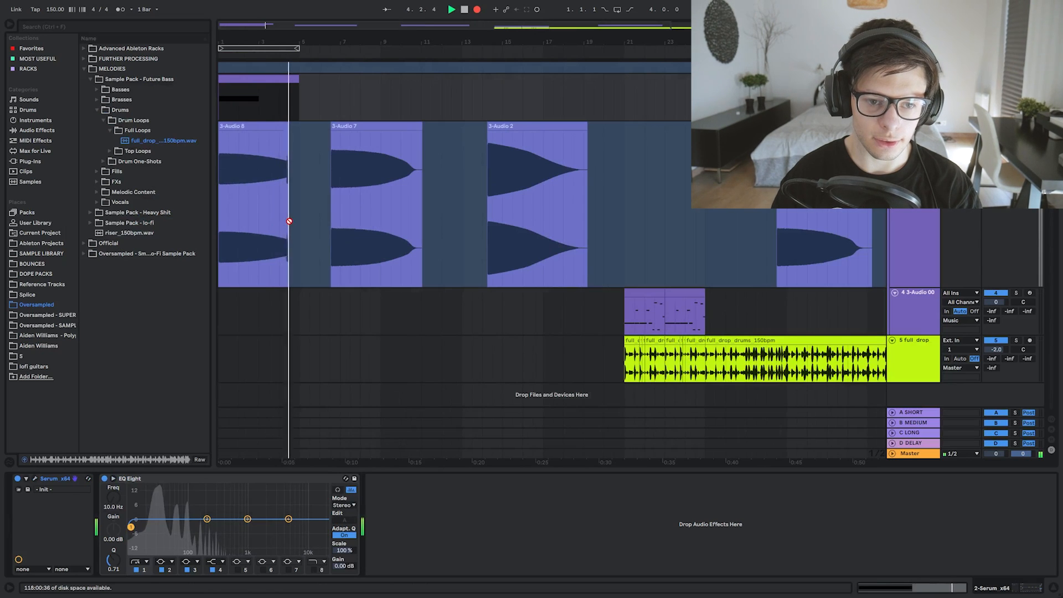
key(space)
scroll(314, 192, down, 3)
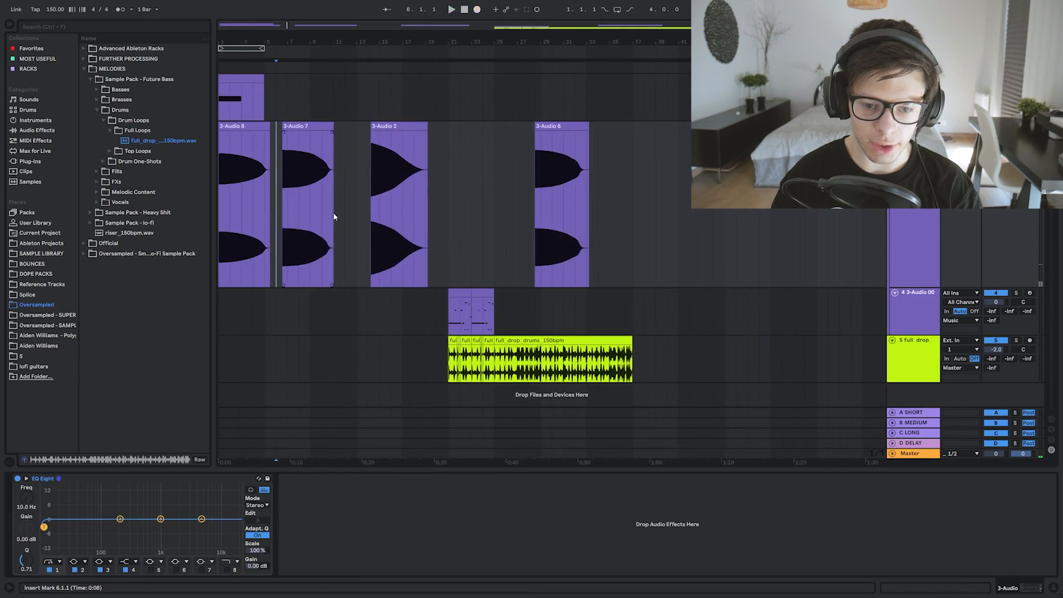
Replace the sampler's sample with the 3-Audio 8 recording, and raise its track volume to 3.3 dB while playing from bar 21.
click(448, 308)
drag(248, 127, 214, 507)
key(space)
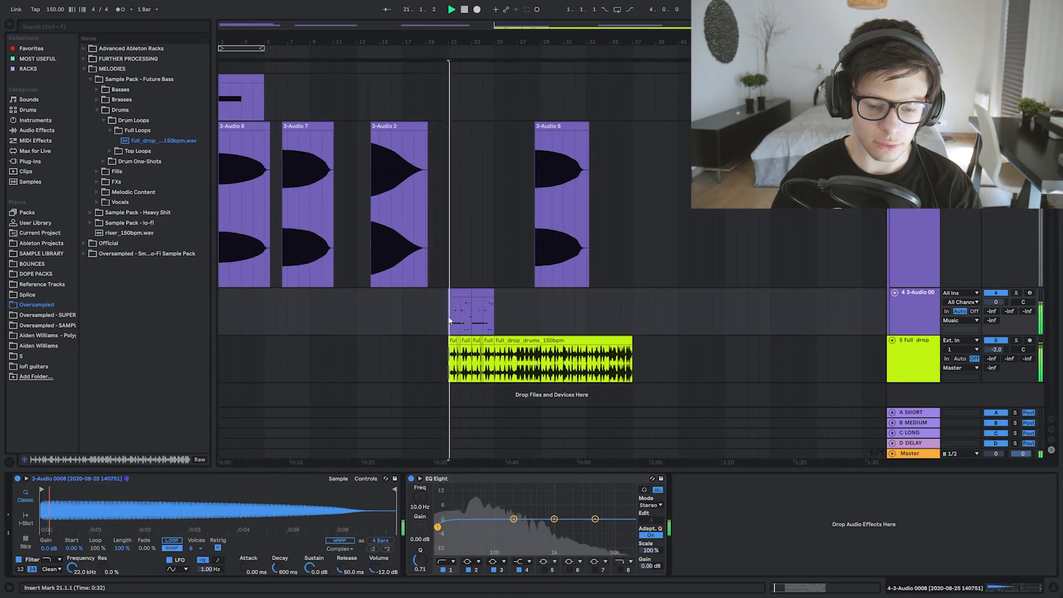
drag(997, 303, 997, 301)
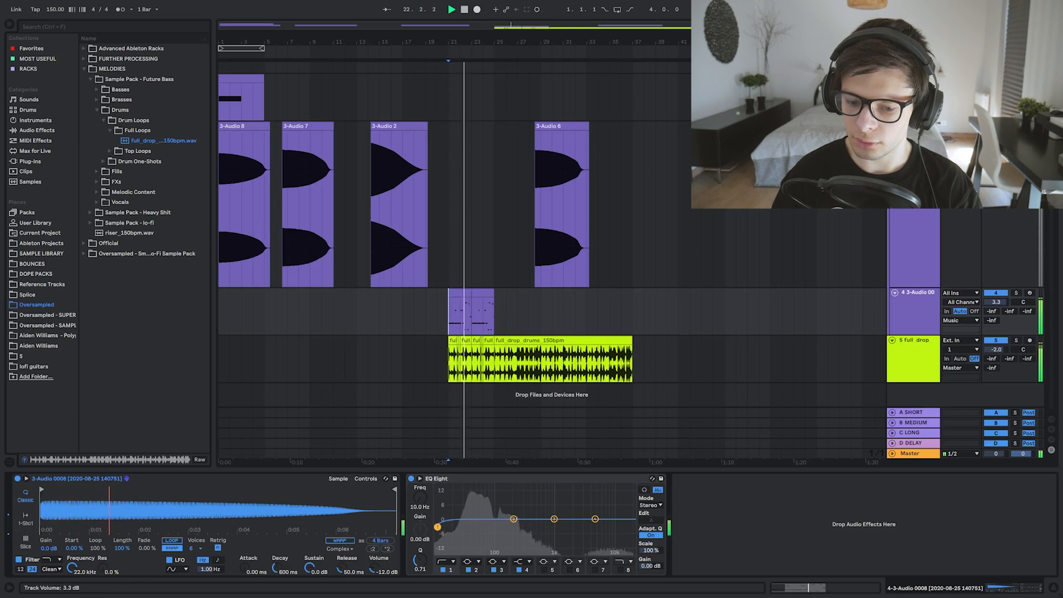